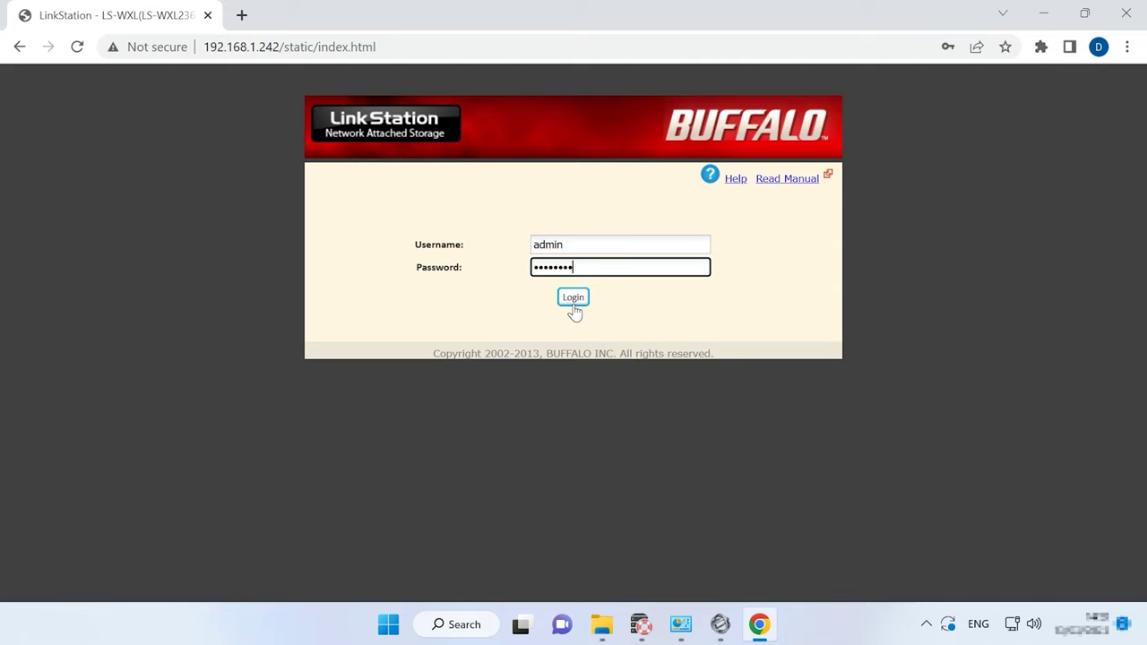
Submit the administrator username and password on the LinkStation login page
left_click(572, 304)
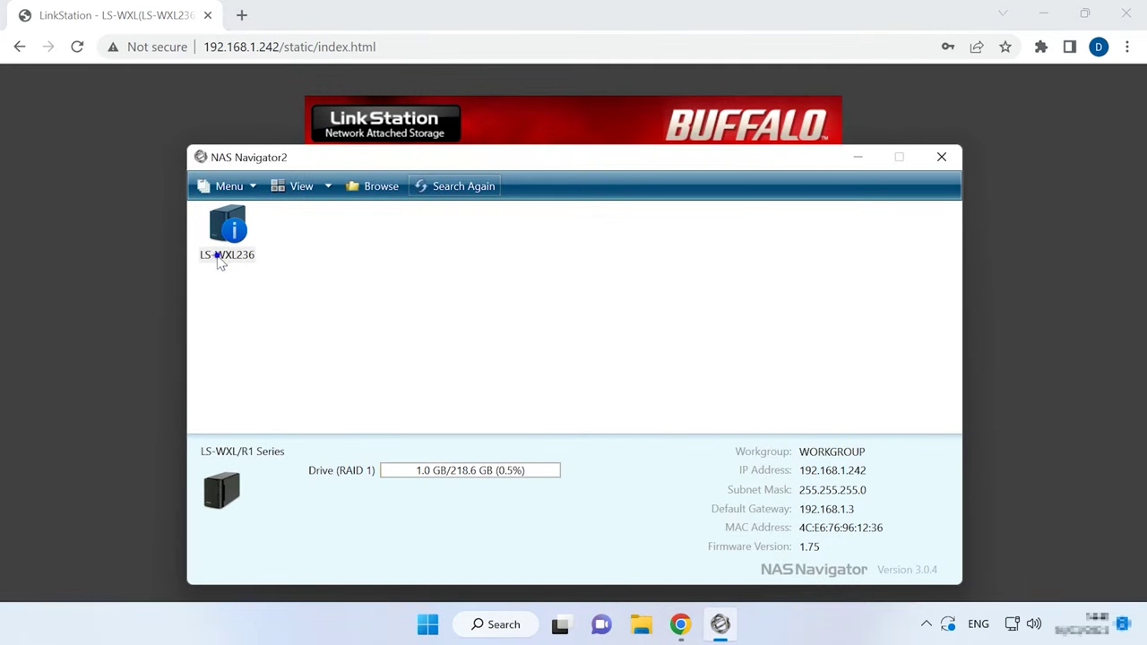
Open the LS-WXL236 settings in the browser from its NAS Navigator2 context menu
right_click(220, 261)
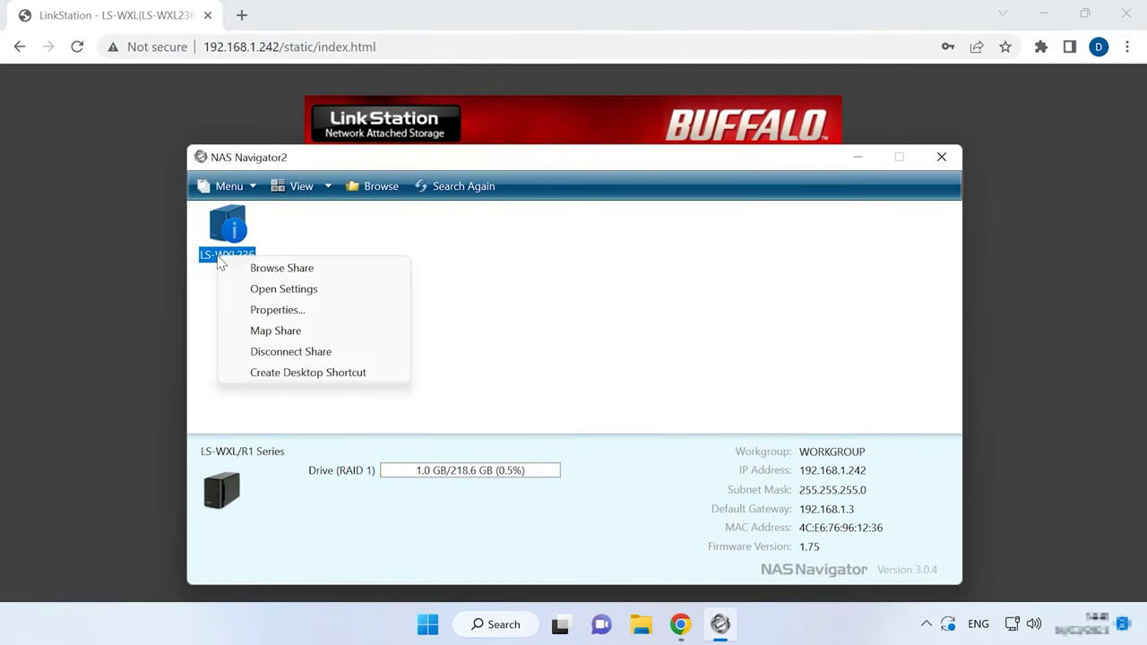
left_click(309, 289)
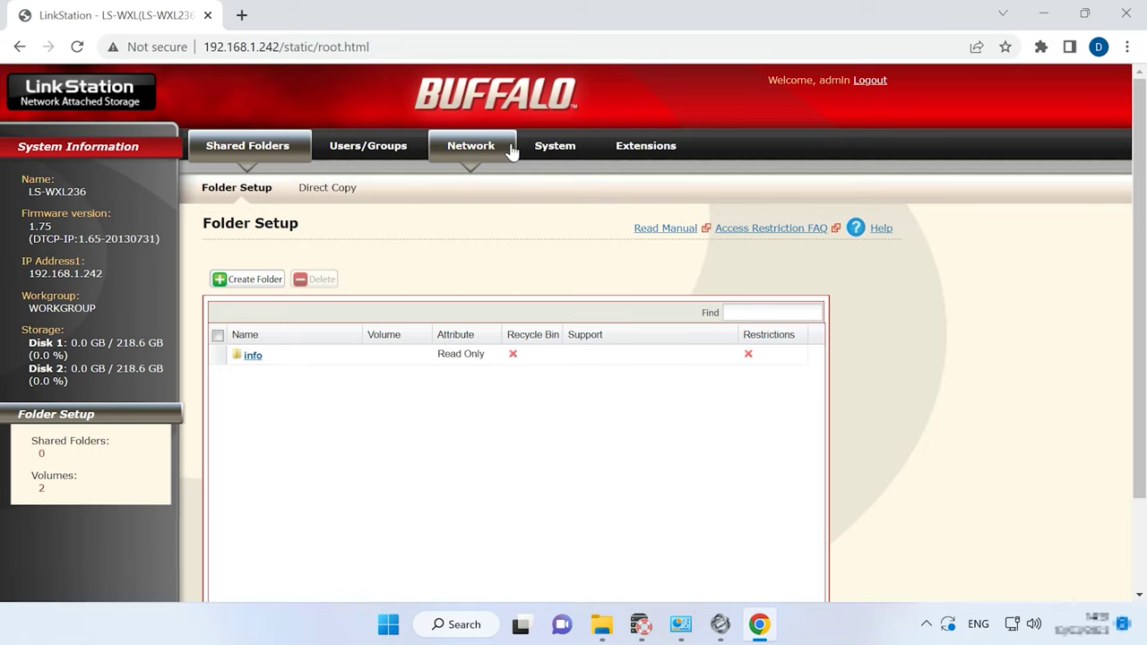
Under System > Storage, set Array 1 to raid1 using Disk 1 and Disk 2
left_click(555, 146)
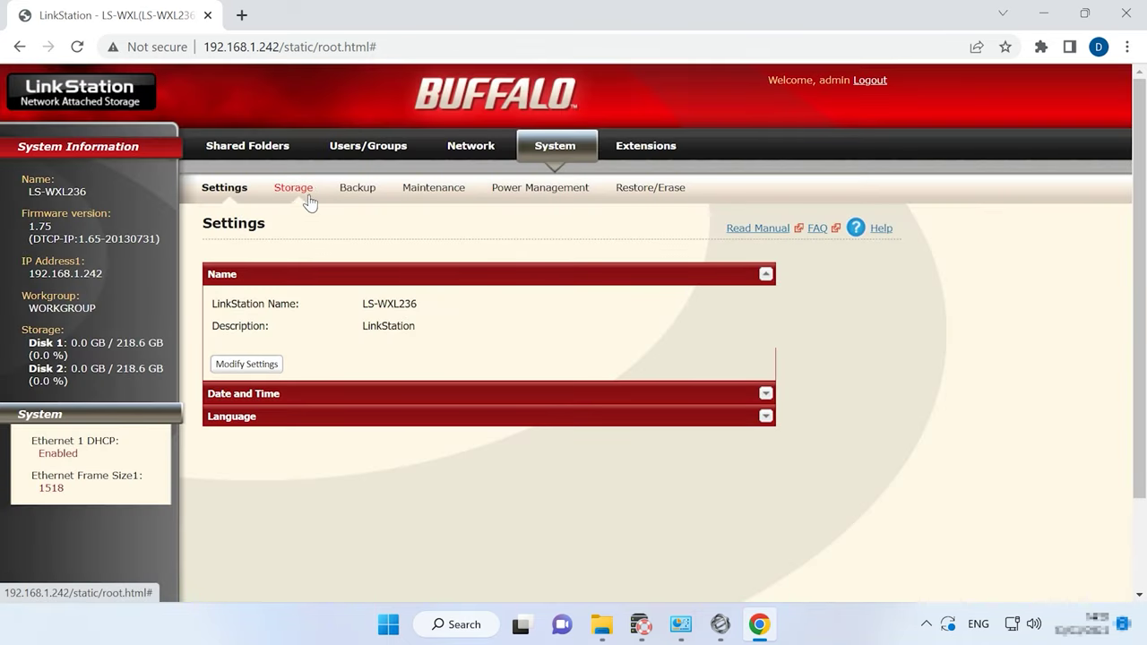
left_click(303, 194)
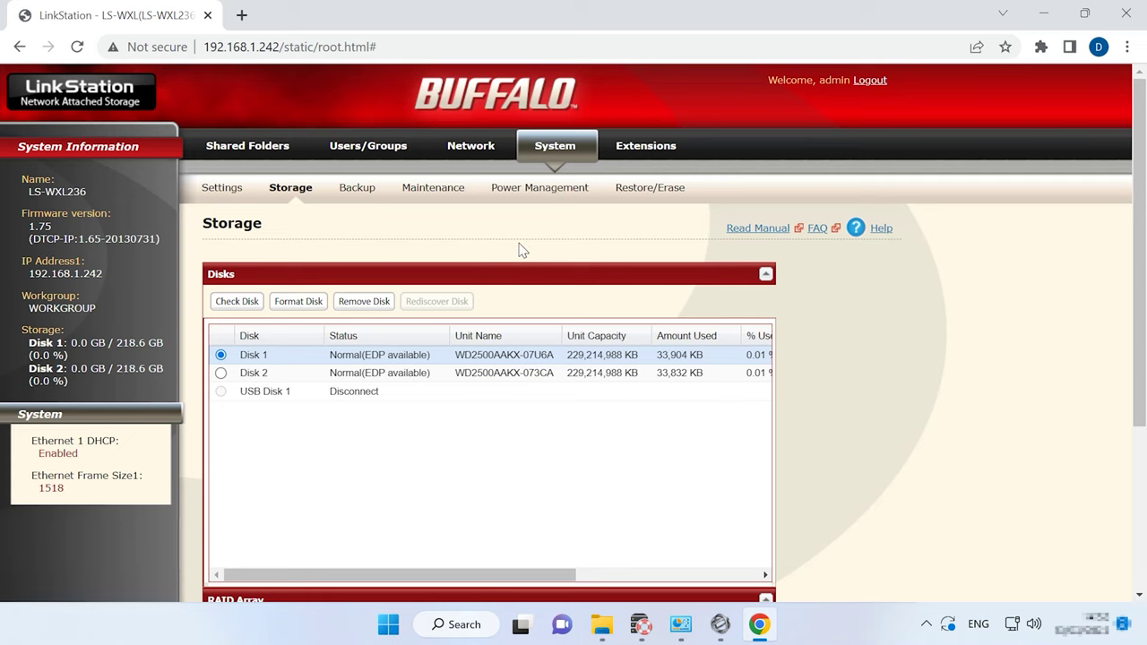
scroll(393, 323, "down", 3)
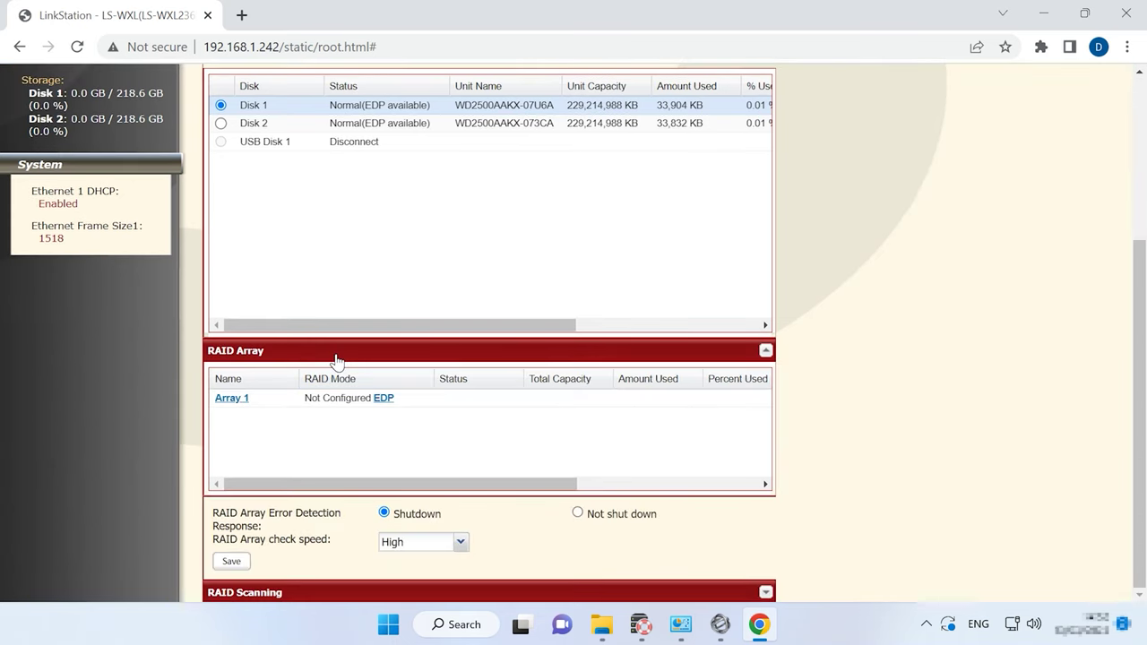
left_click(234, 406)
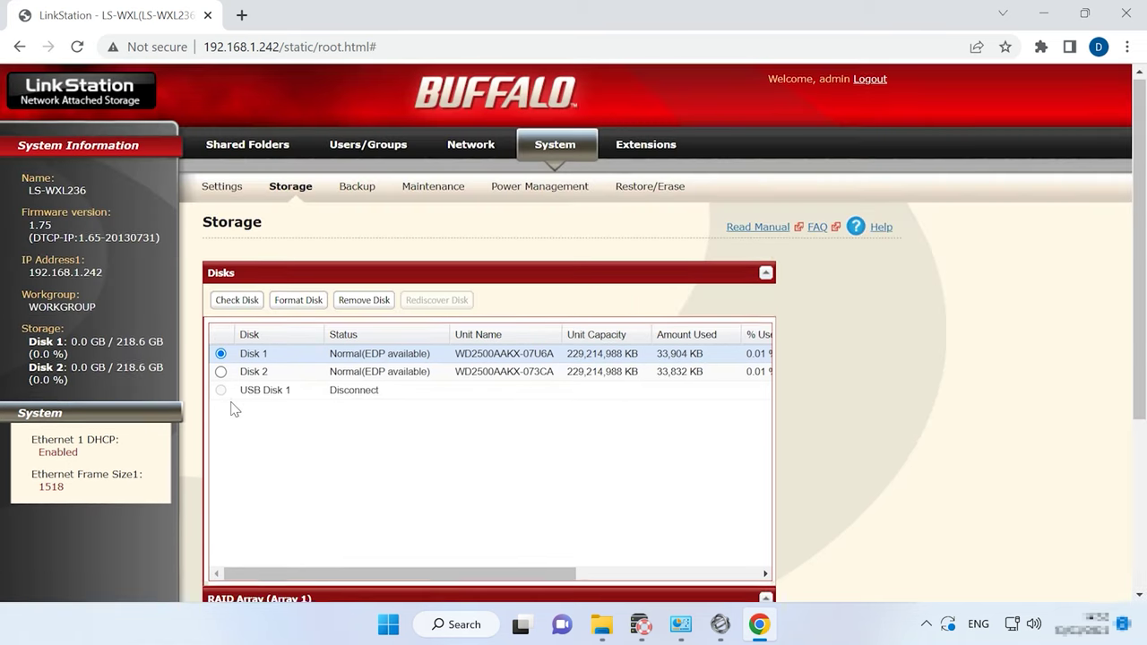
scroll(234, 409, "down", 3)
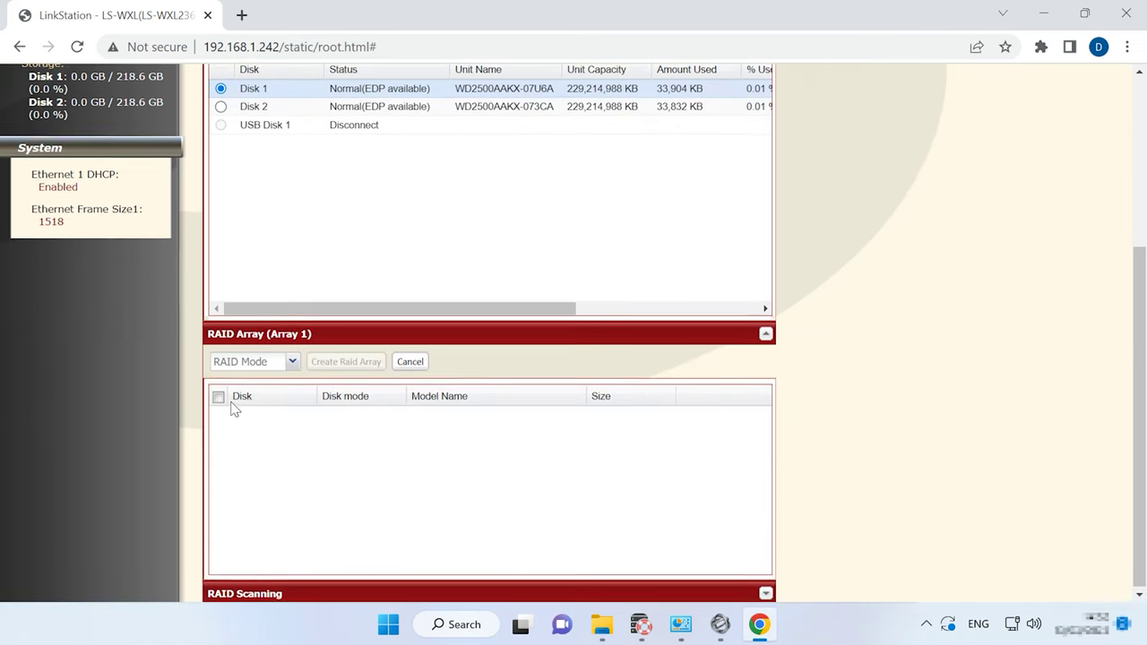
left_click(290, 363)
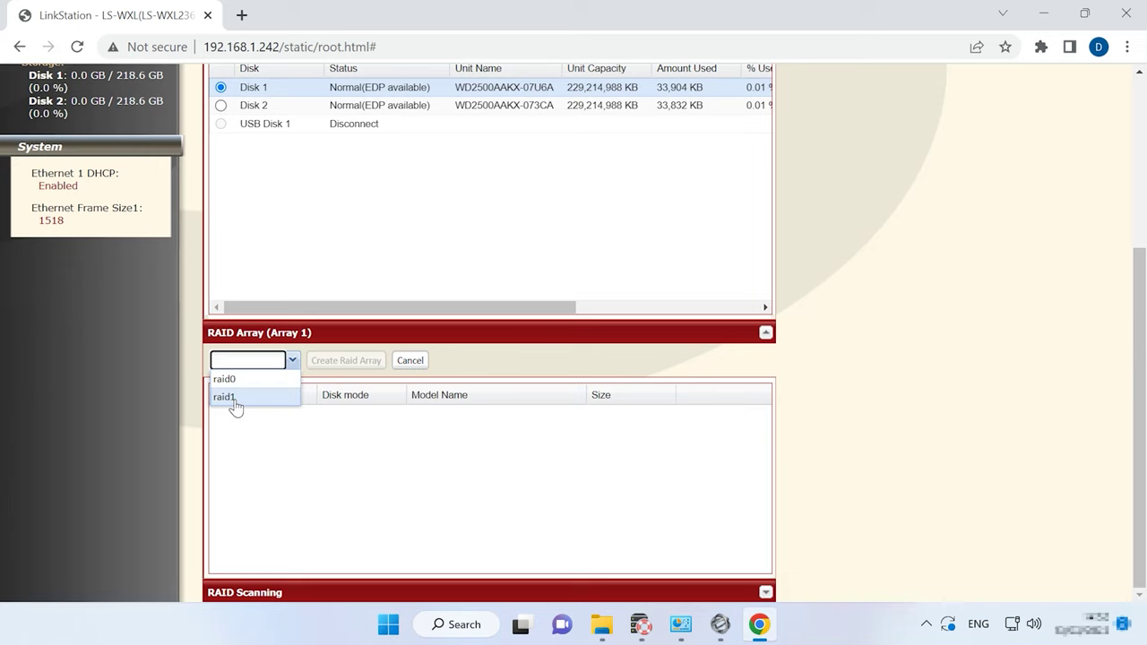
left_click(235, 402)
left_click(218, 398)
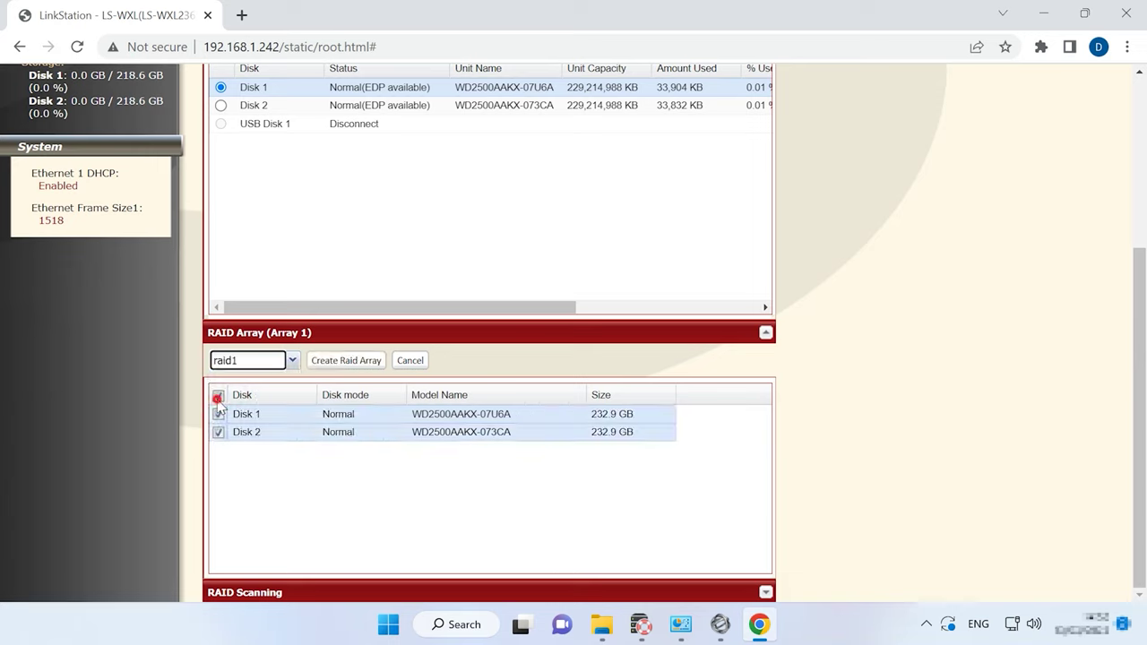
left_click(328, 367)
Create the raid1 array, accept the data-deletion warning and enter the displayed confirmation code
left_click(361, 369)
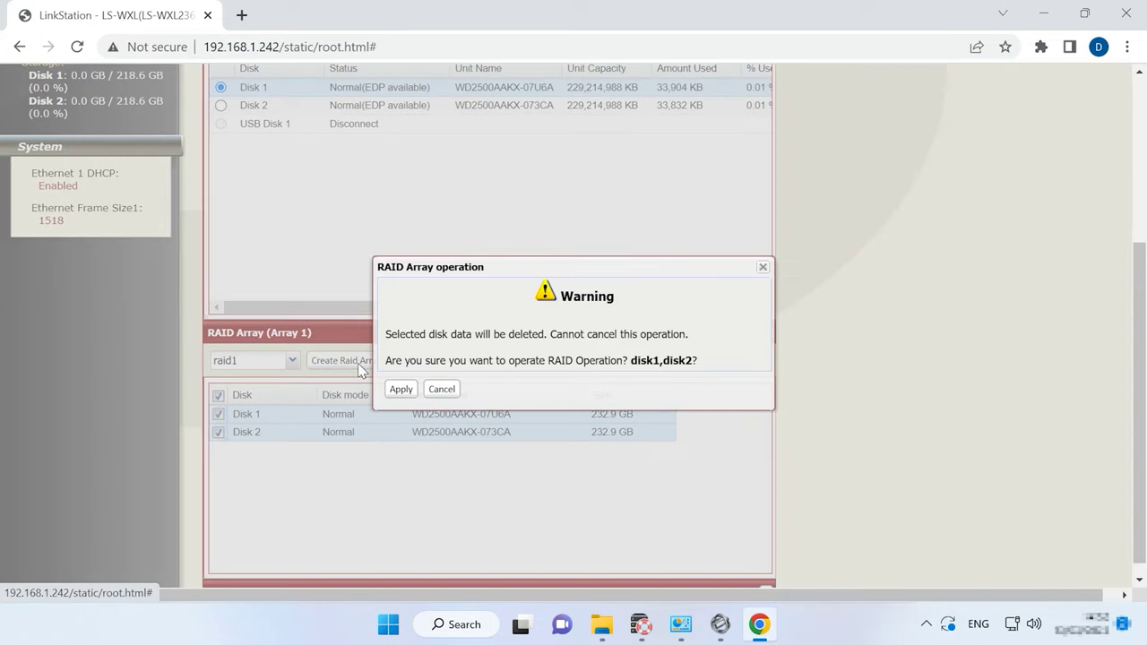
left_click(402, 396)
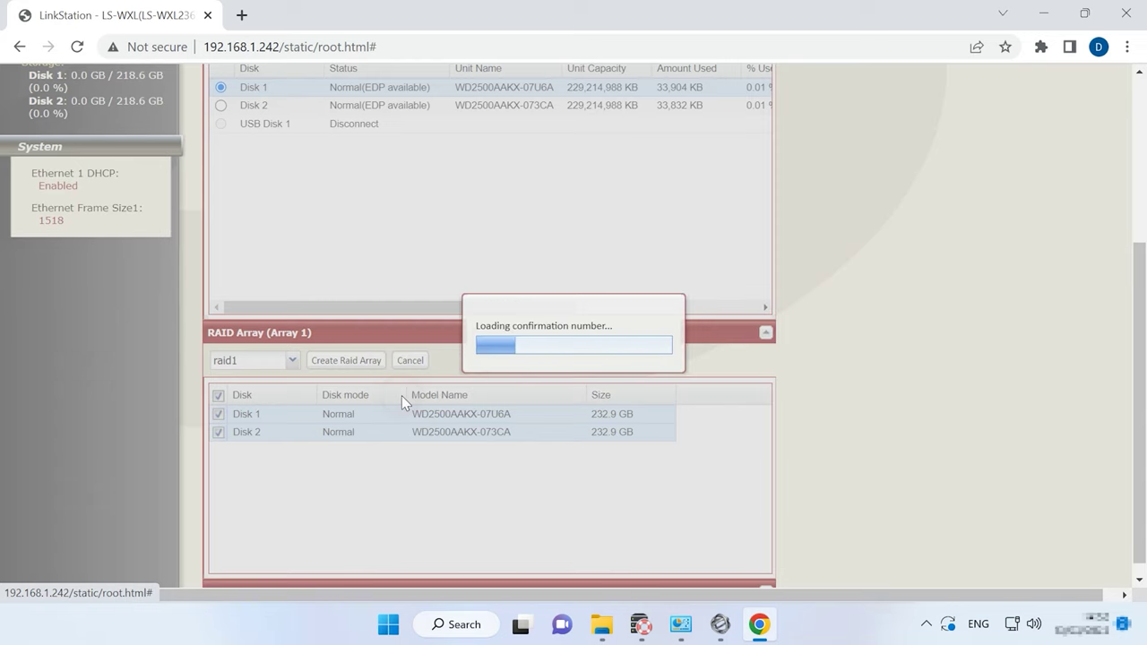
left_click(588, 407)
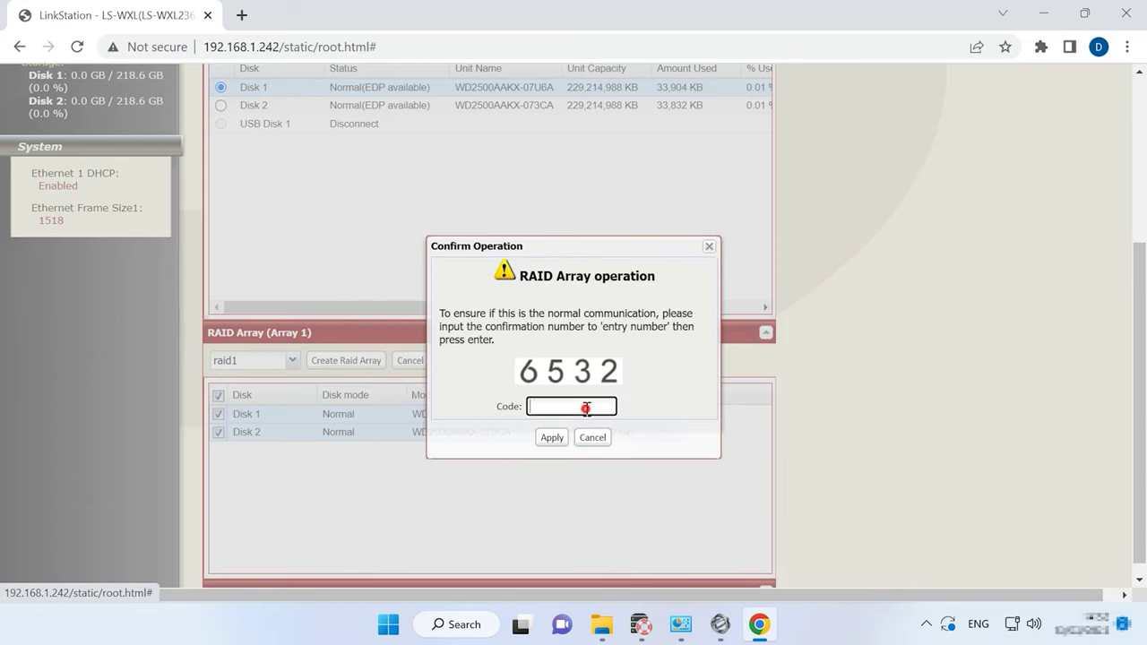
type("6532")
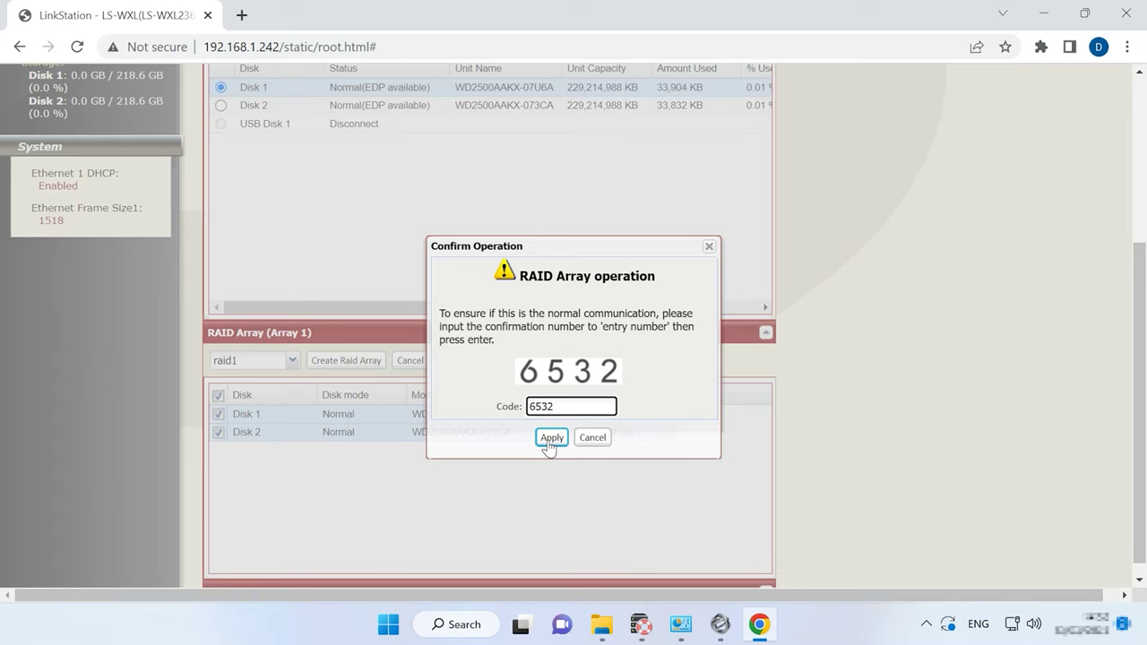
left_click(550, 443)
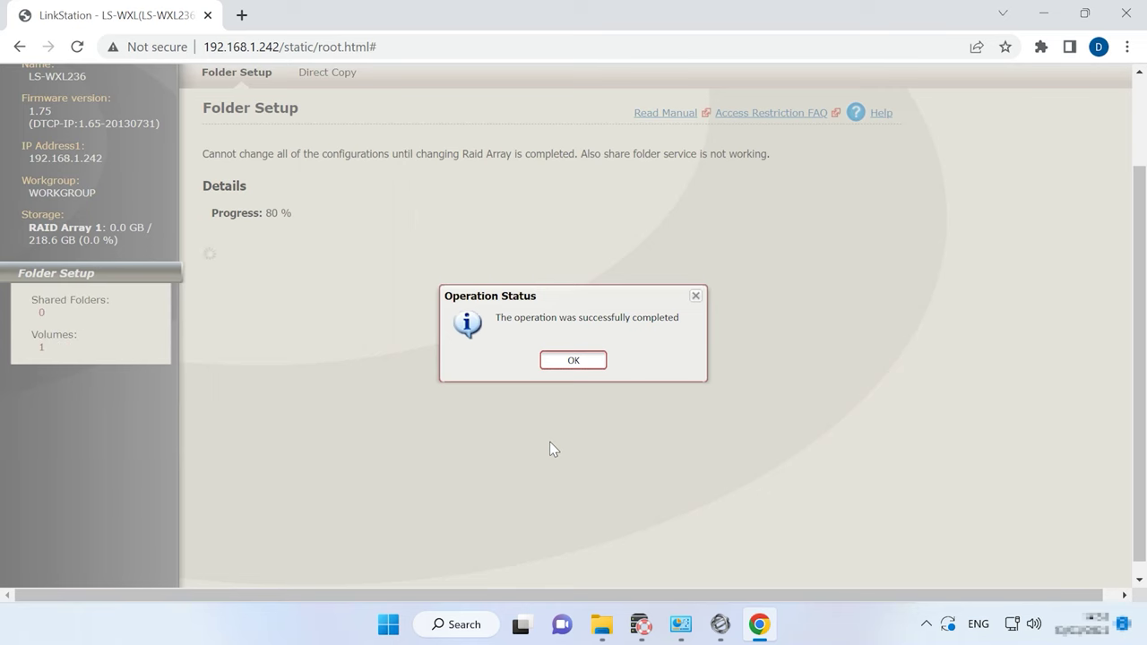
scroll(554, 449, "up", 2)
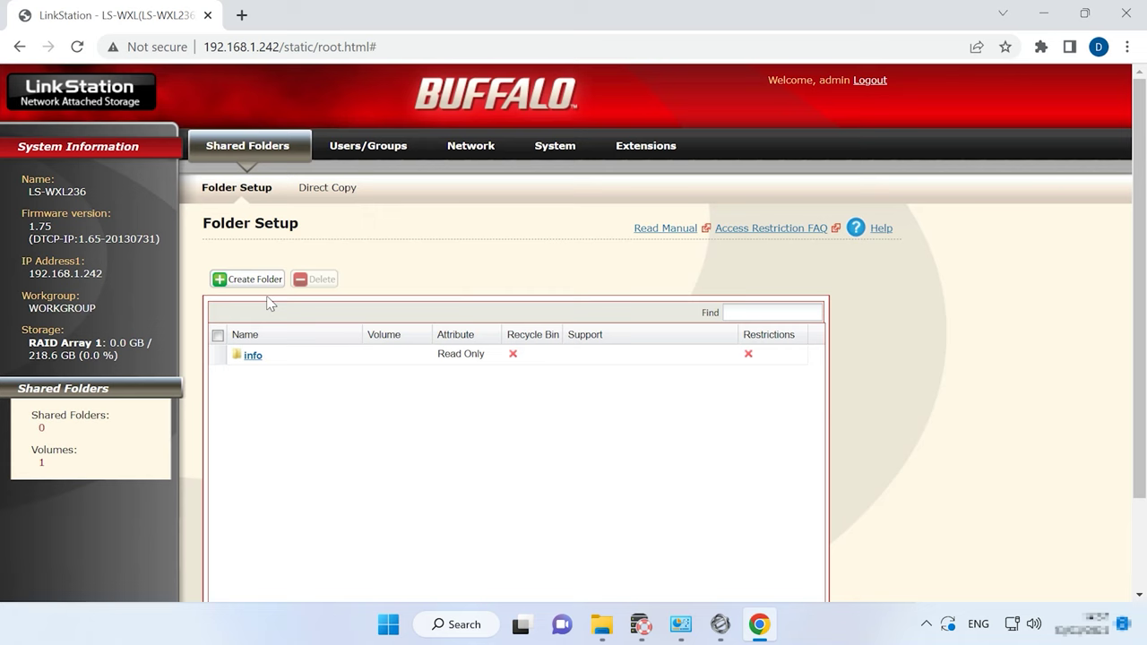
Start a new shared folder named Bdata on Array 1 with FTP and SFTP sharing ticked
left_click(245, 282)
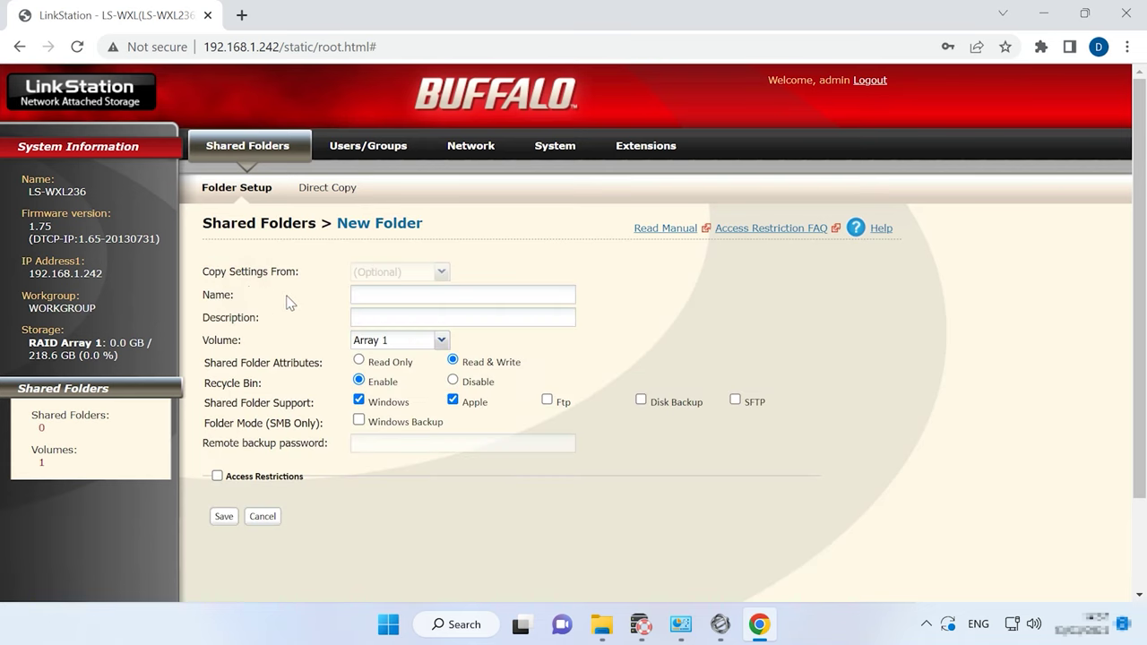
left_click(381, 298)
type("Bdata")
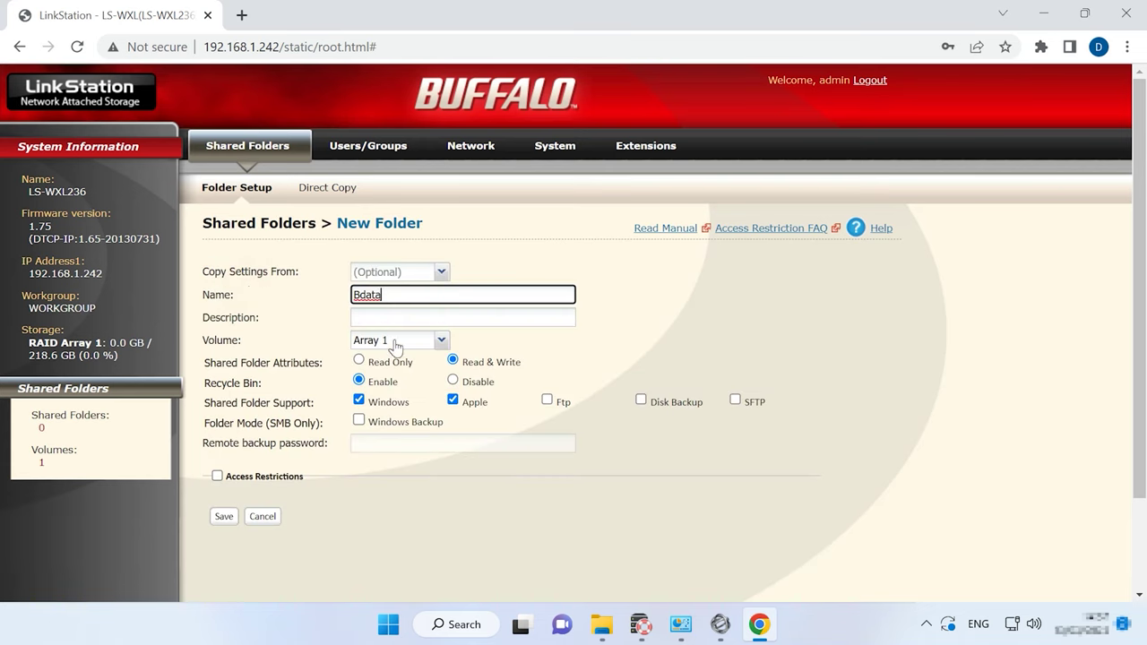
left_click(441, 342)
left_click(417, 360)
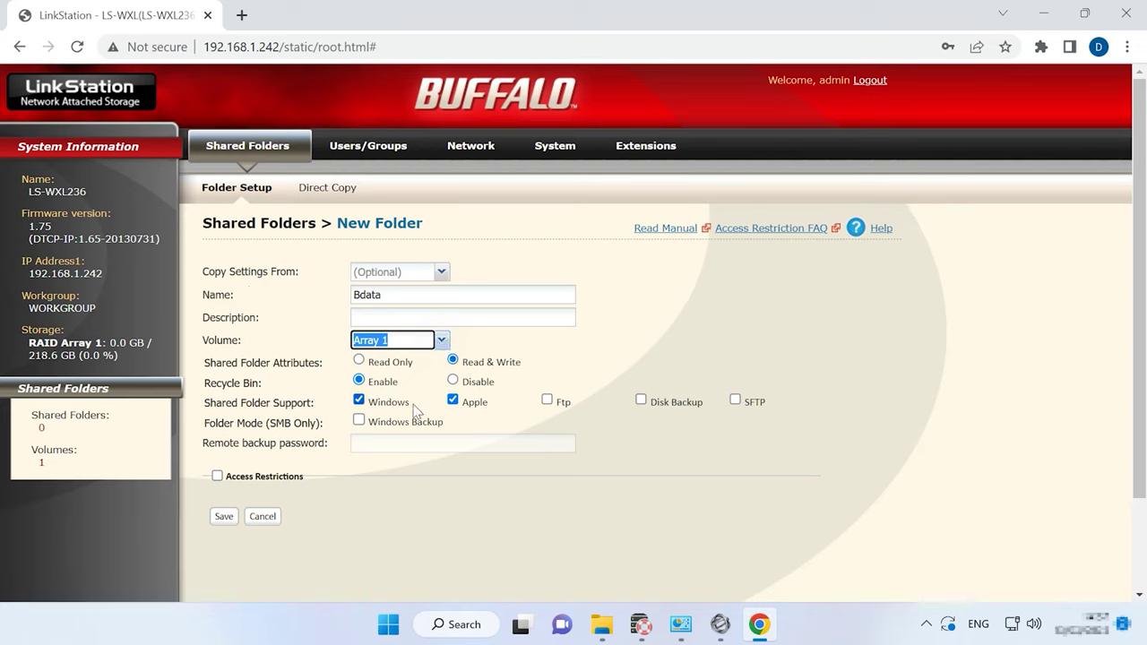
left_click(547, 403)
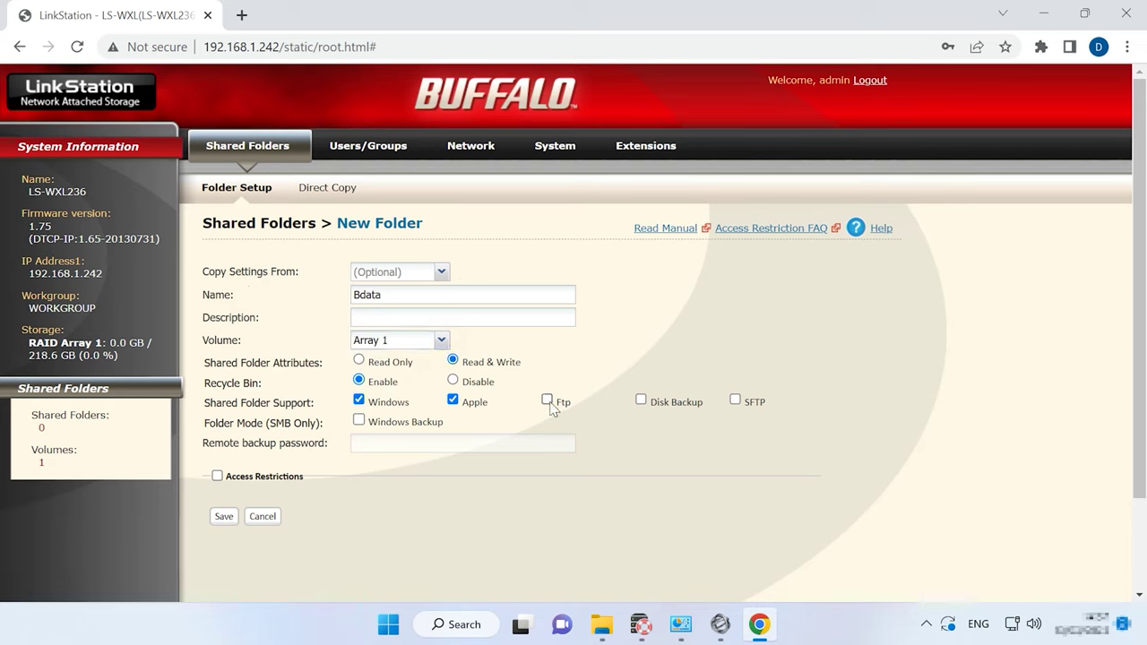
left_click(548, 401)
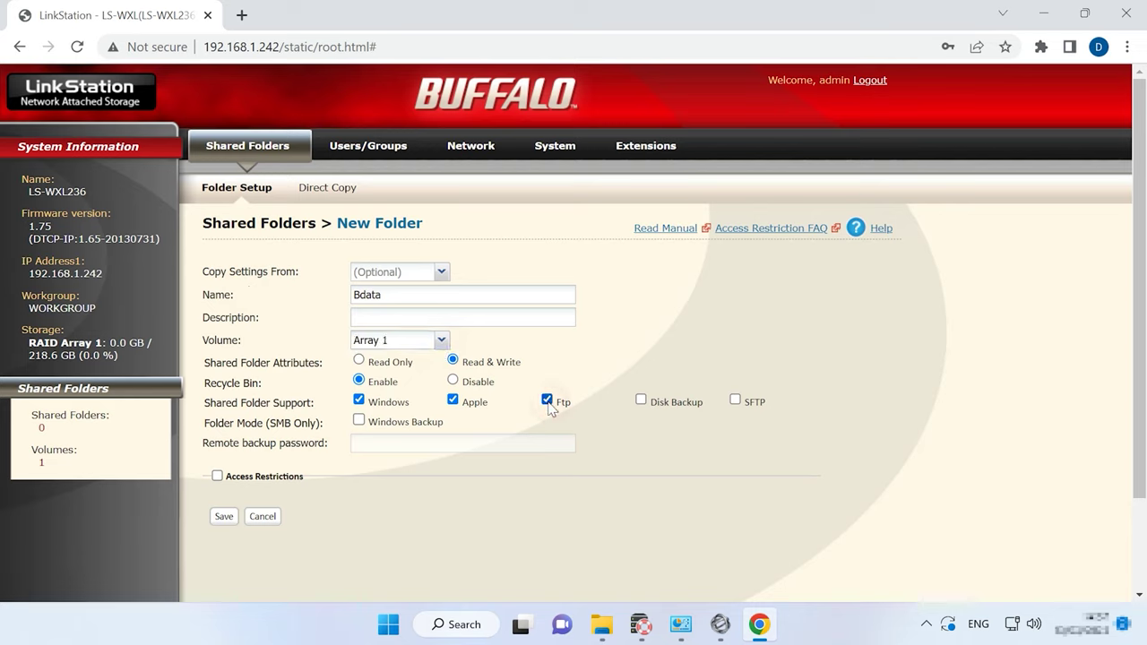
left_click(736, 401)
Turn on Windows Backup folder mode and save the Bdata folder
scroll(400, 467, "down", 1)
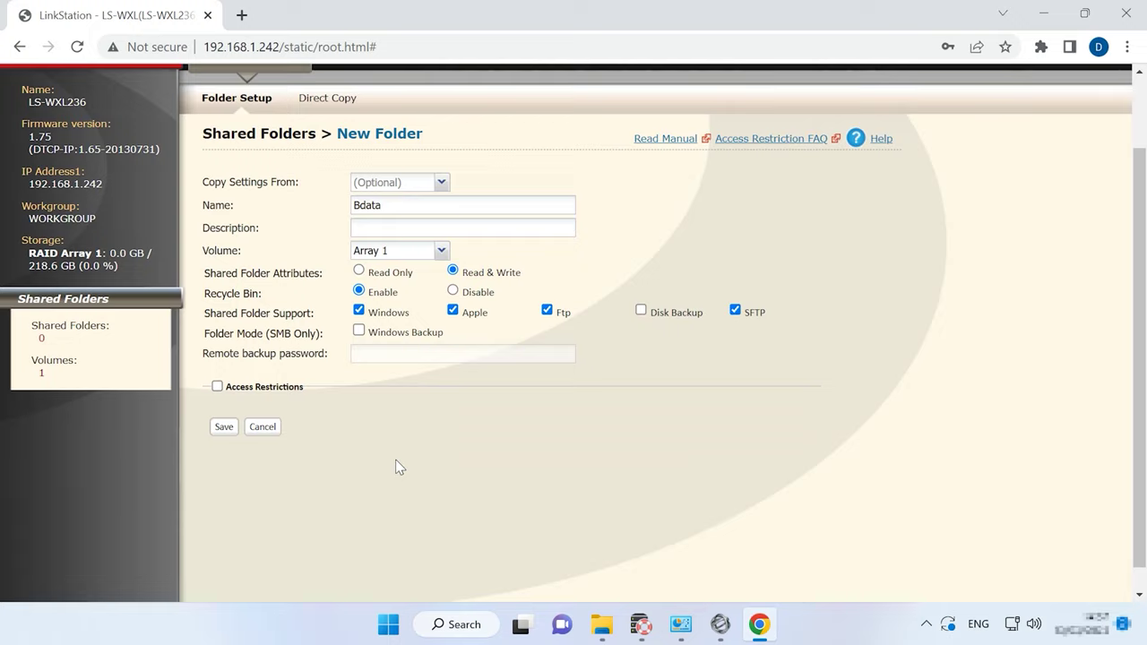
scroll(399, 467, "up", 1)
scroll(400, 467, "up", 1)
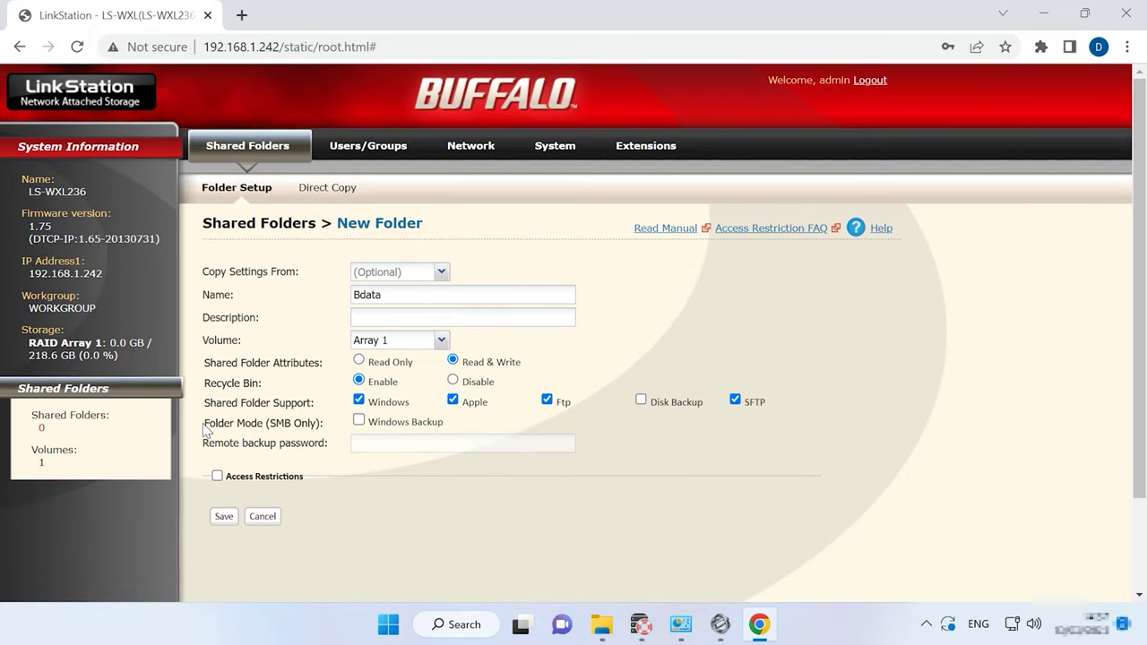
left_click_drag(205, 424, 317, 425)
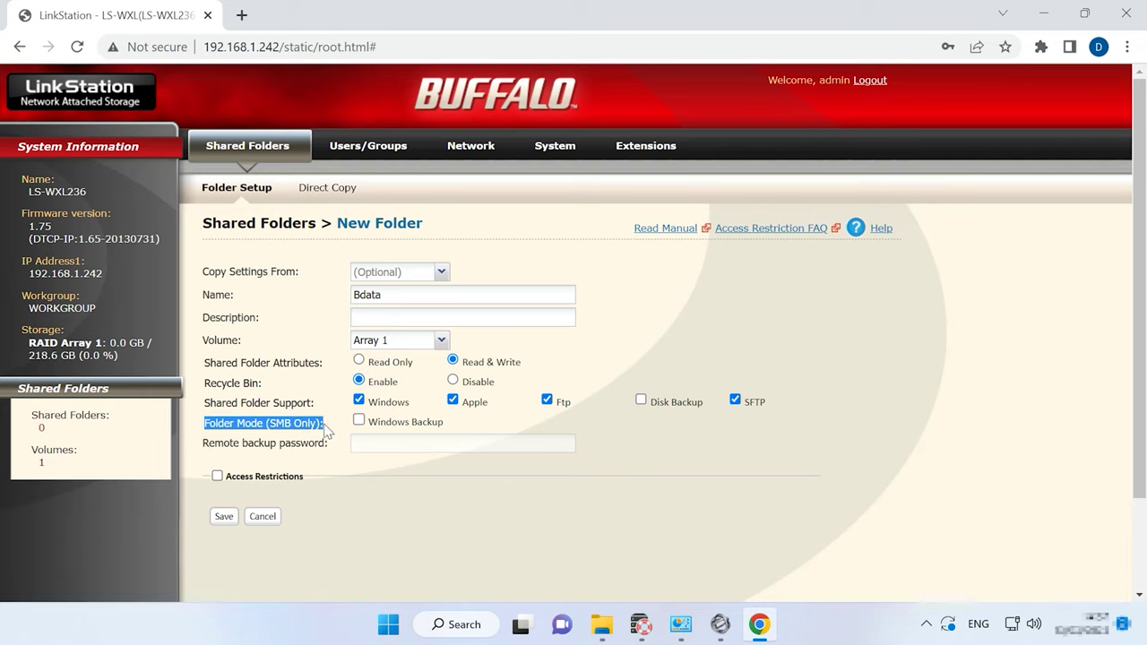
left_click(340, 435)
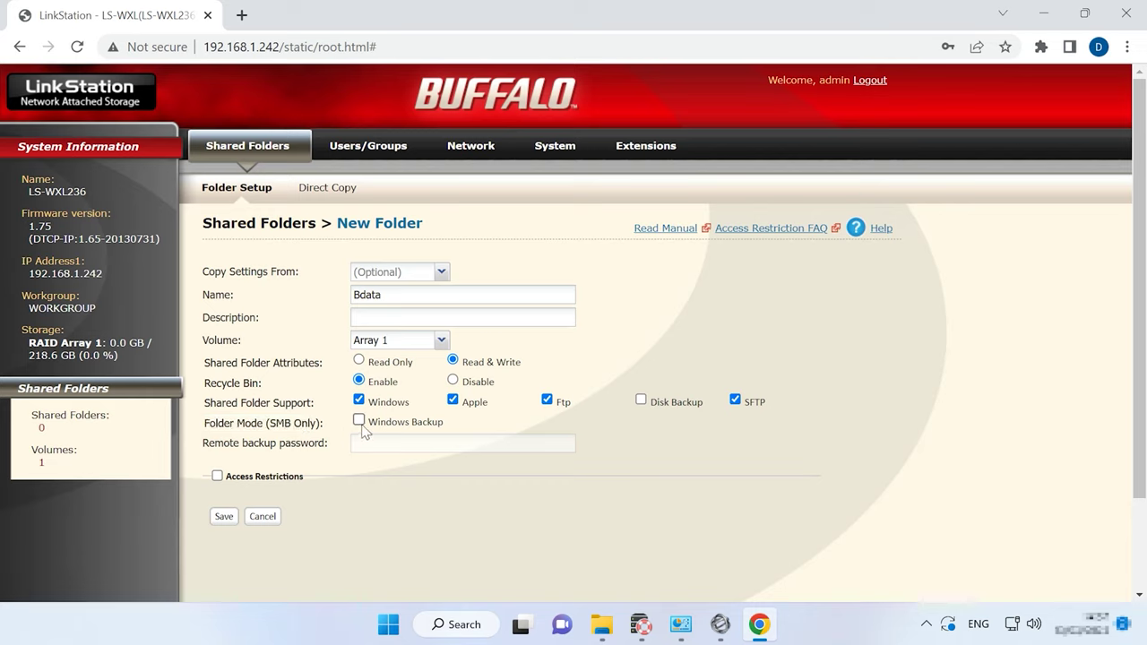
left_click(360, 422)
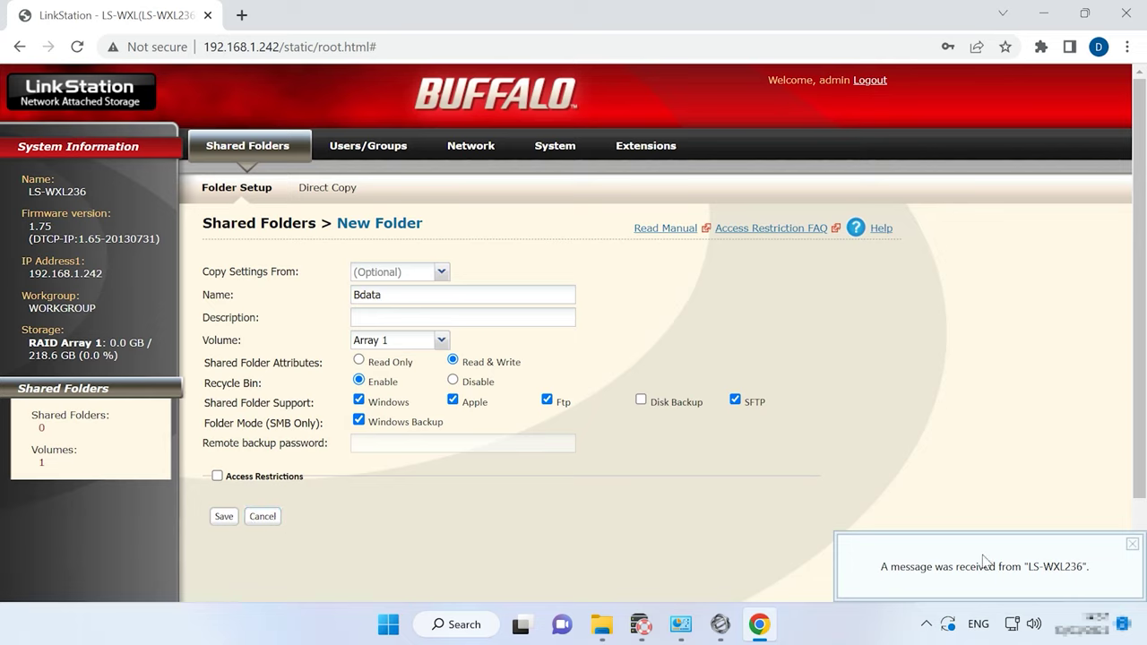
left_click(1134, 545)
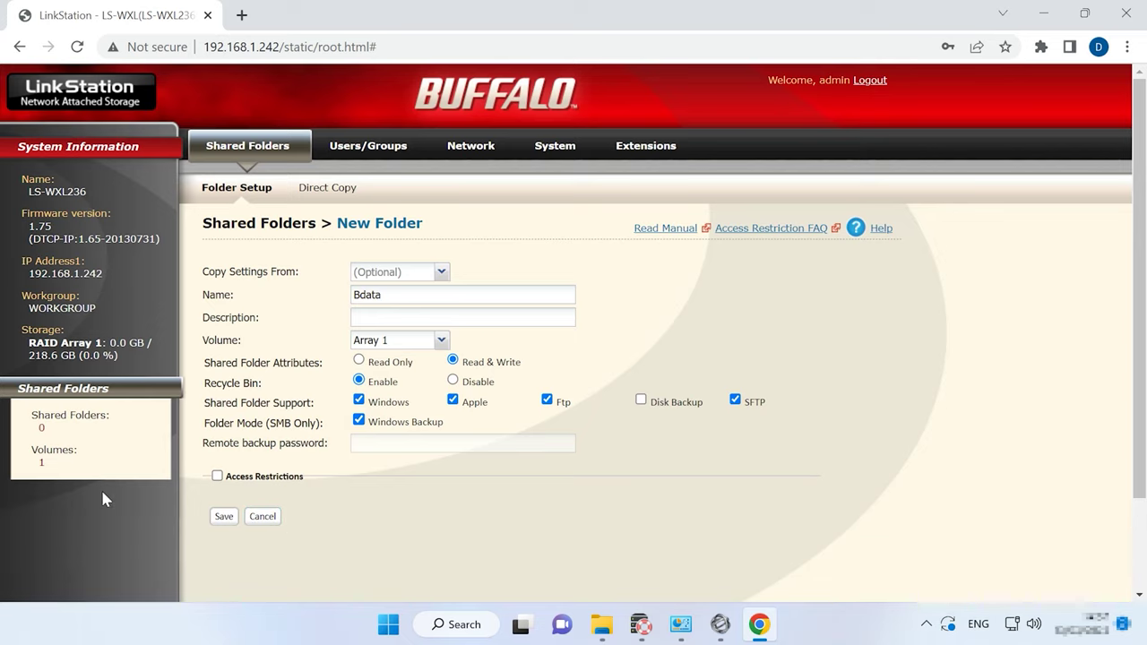
left_click(224, 517)
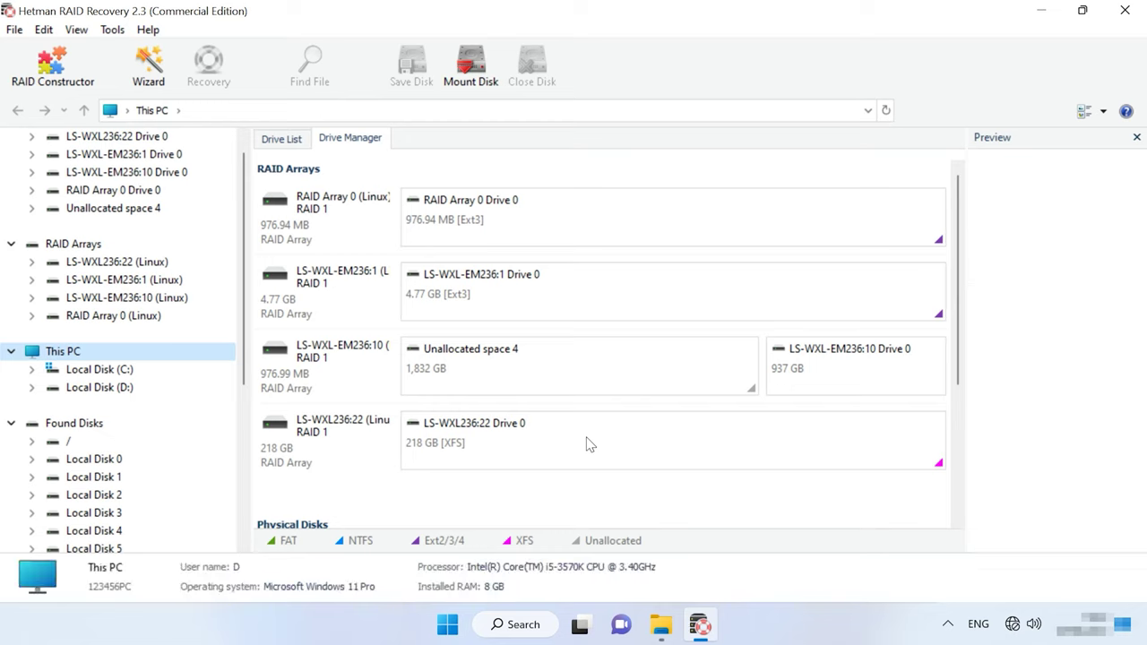
Select the LS-WXL236:22 array and open its Drive 0 partition for analysis
left_click(337, 443)
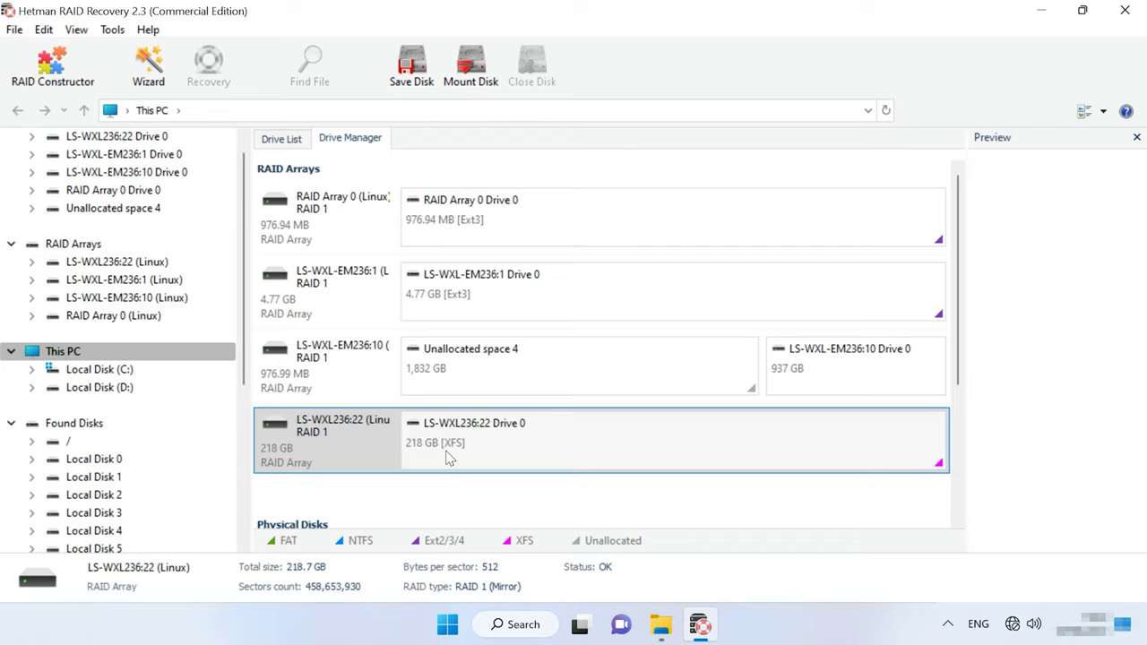
right_click(657, 445)
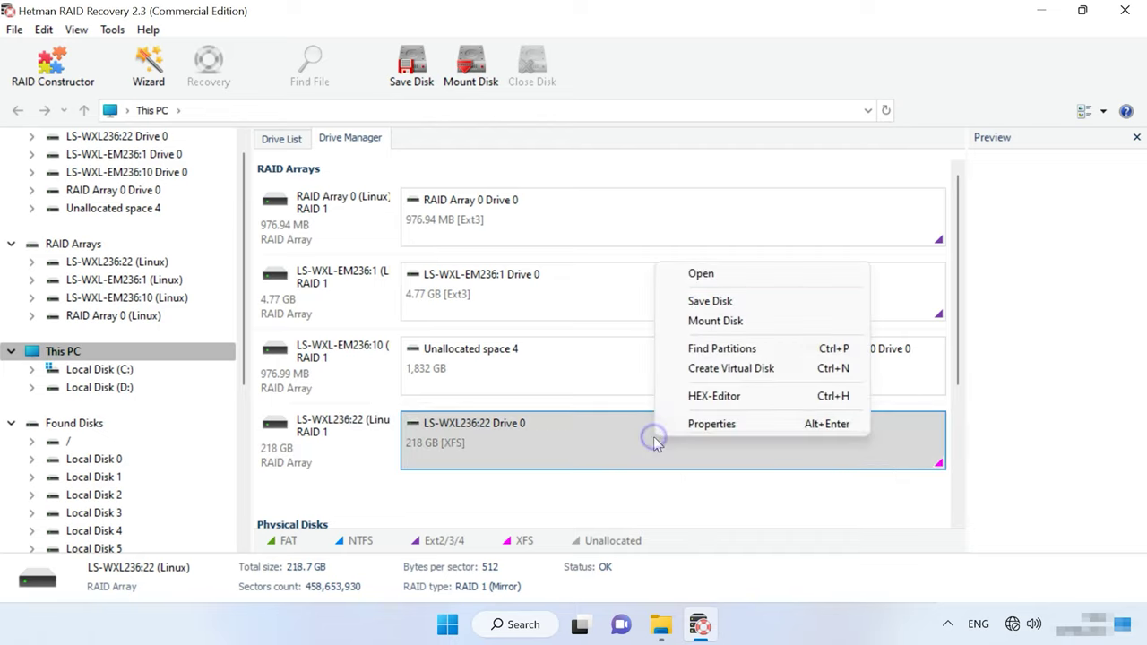
left_click(714, 278)
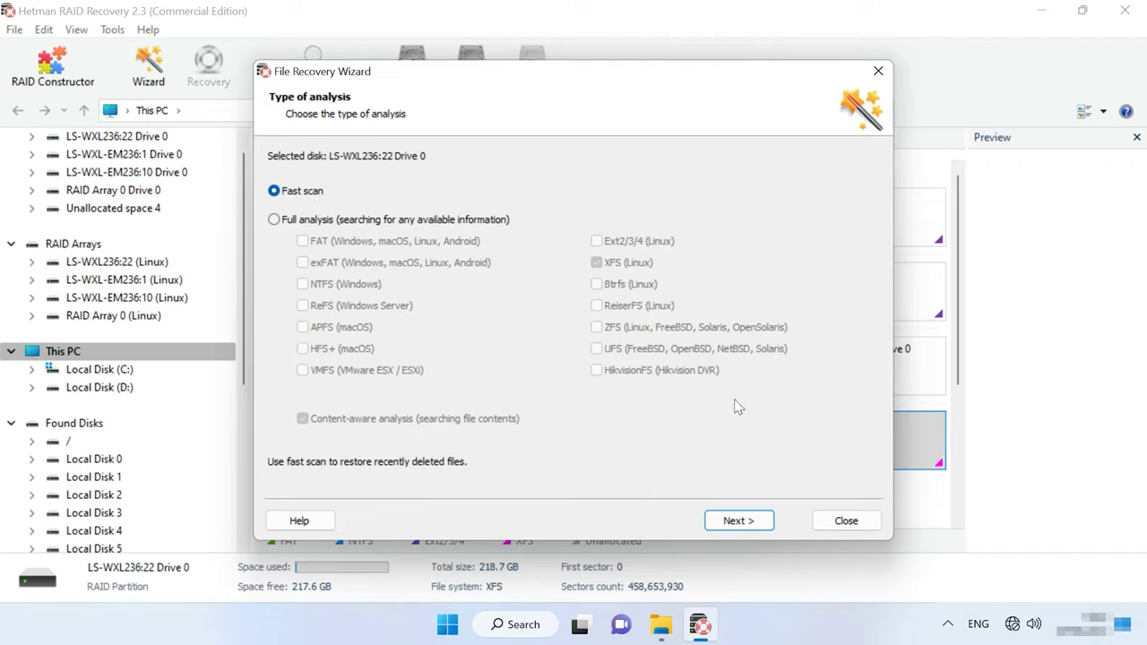
Run the Fast scan and finish the wizard once the analysis completes
left_click(756, 527)
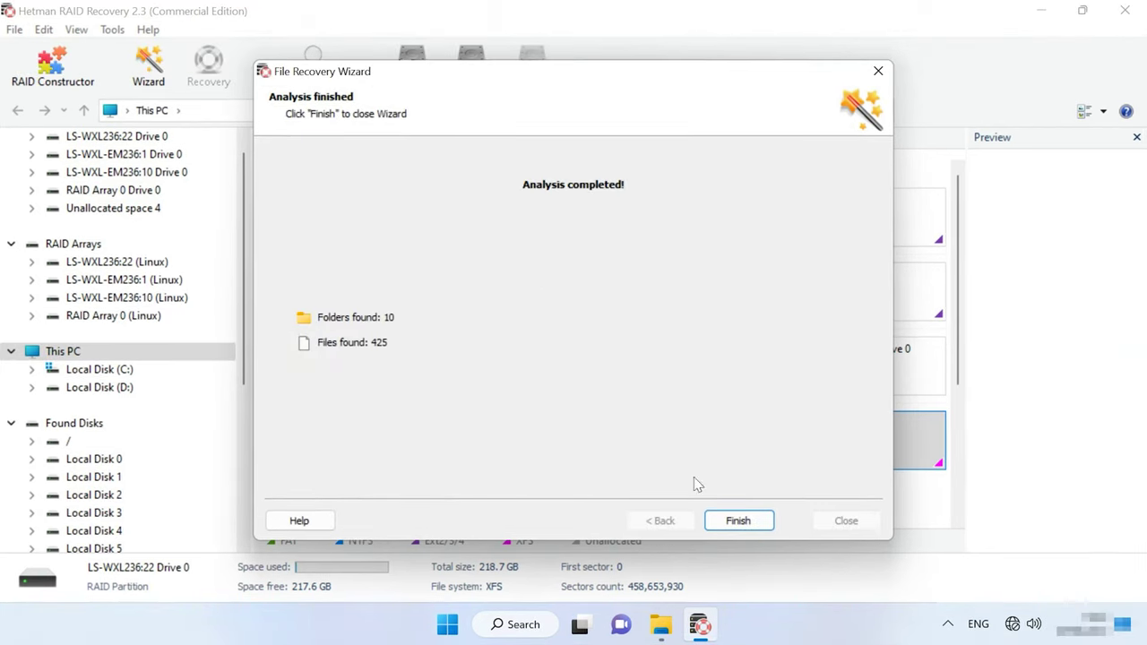
left_click(750, 522)
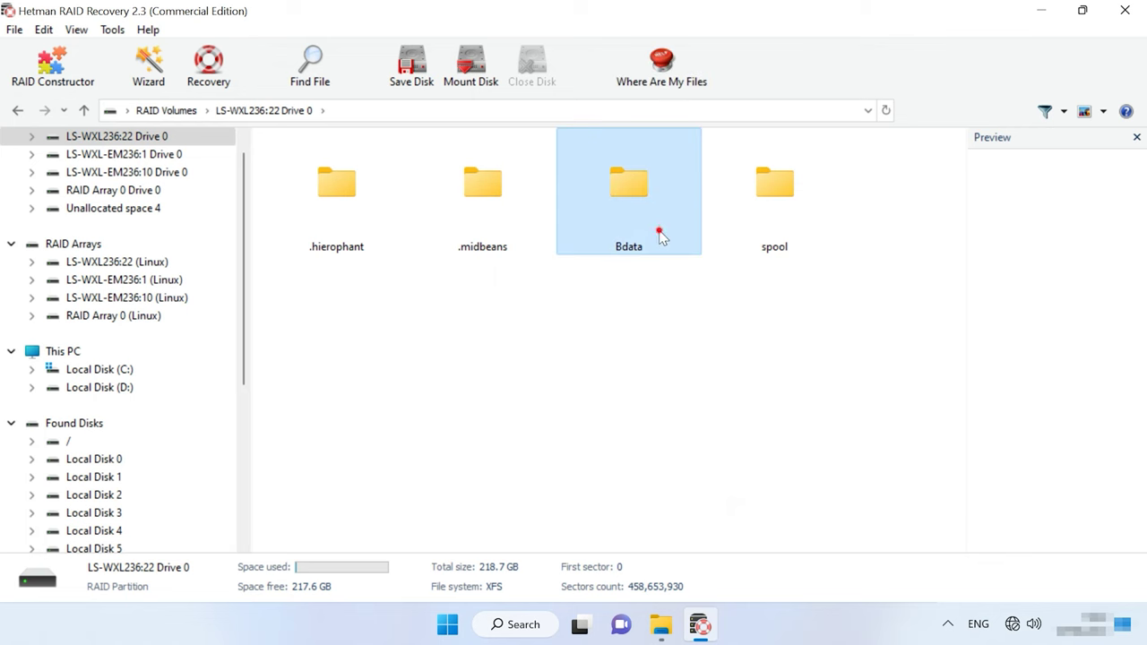
Open Bdata, preview 028.jpg and Headphones.docx, then box-select the eight files
double_click(652, 235)
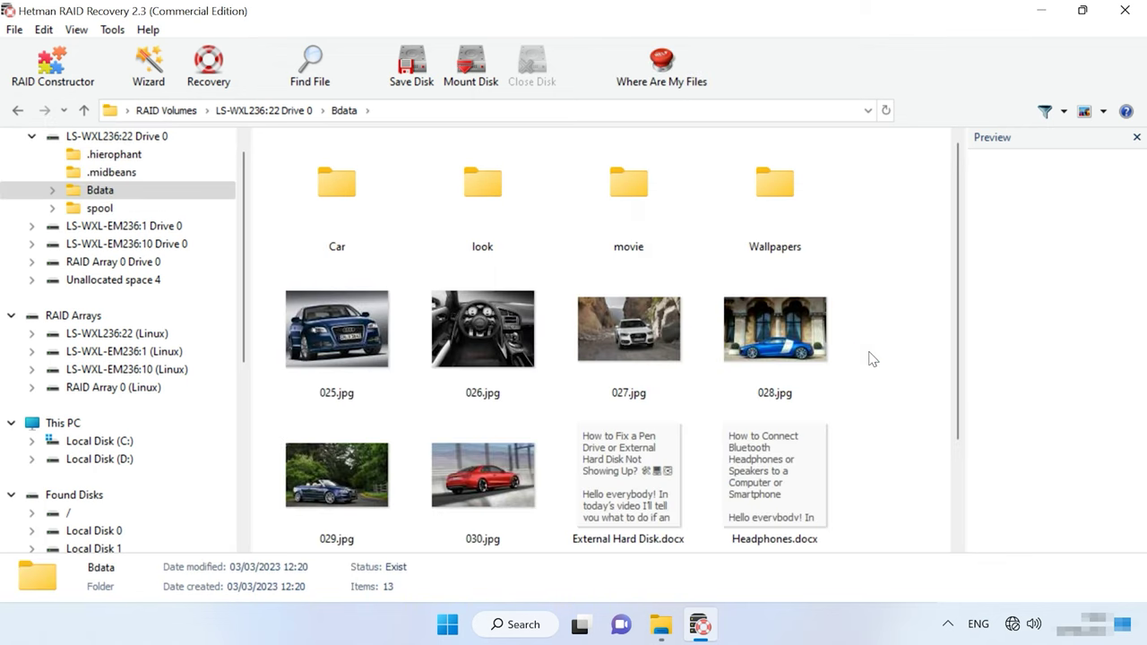
double_click(304, 223)
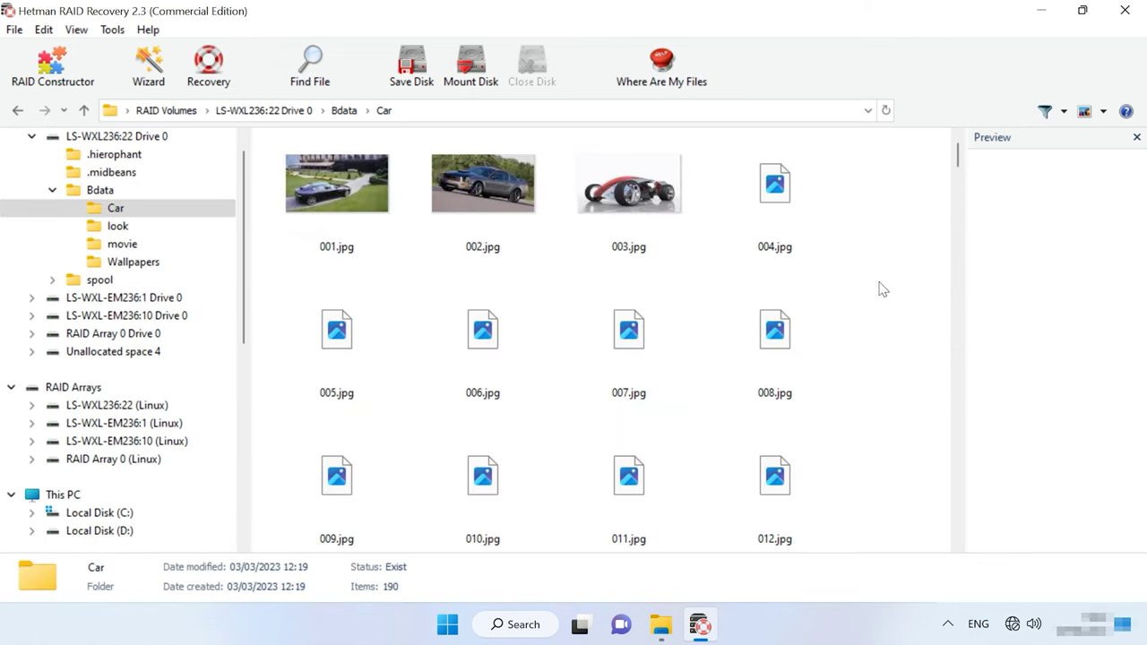
left_click(84, 110)
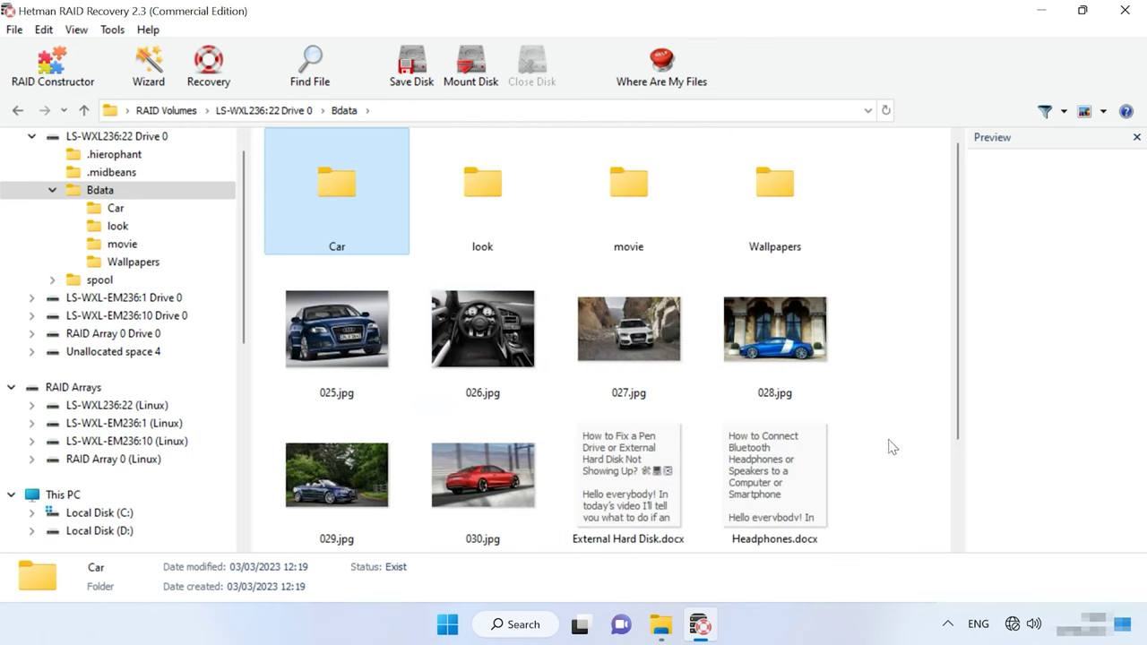
left_click(807, 328)
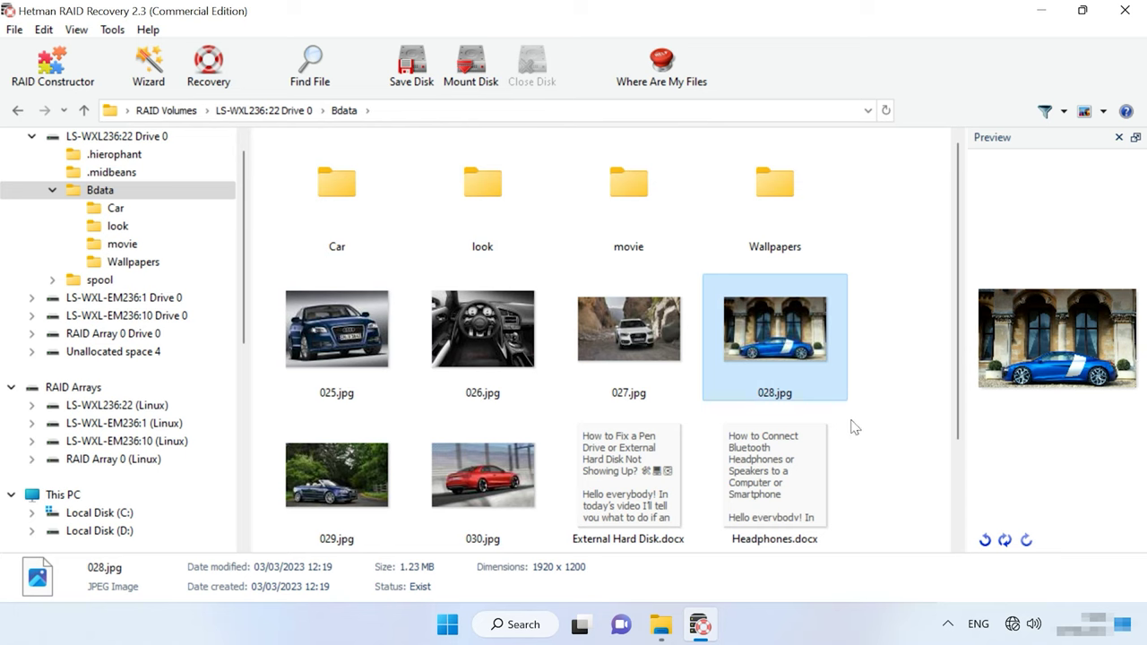
left_click(793, 453)
left_click(912, 355)
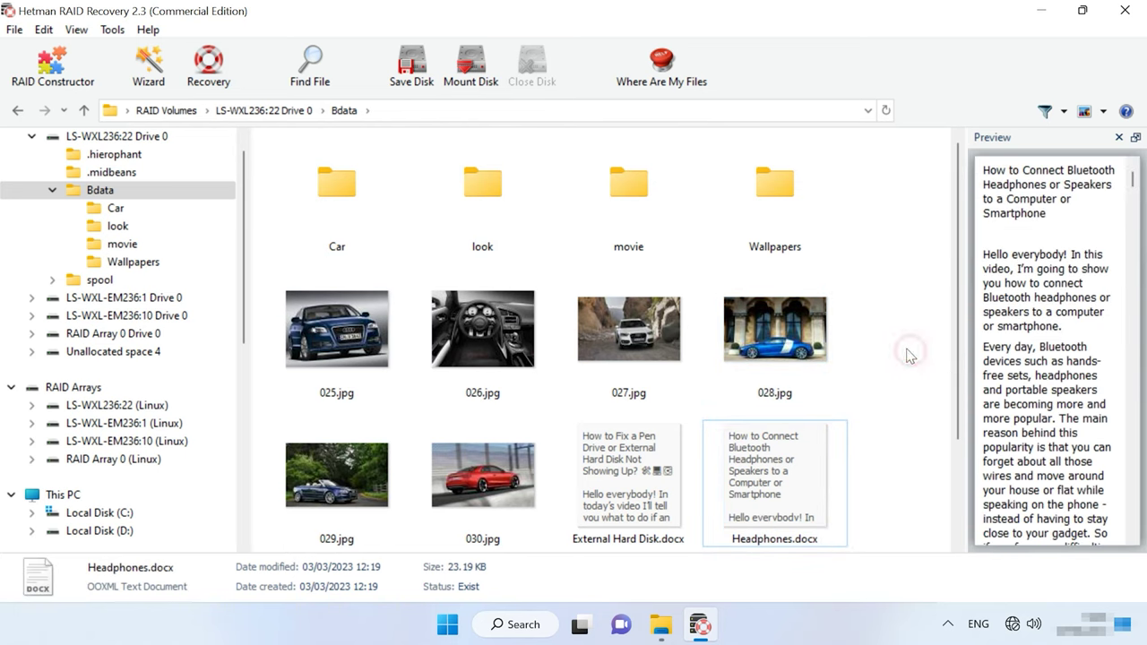
left_click_drag(932, 311, 348, 499)
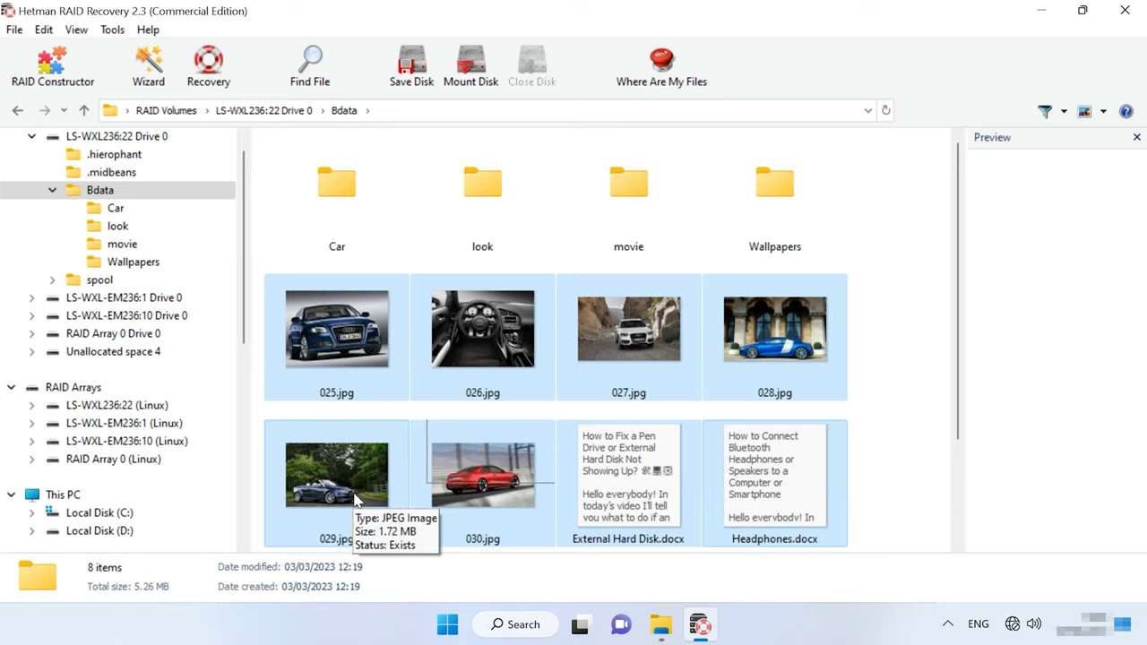
Recover the eight selected files to hard disk path C:\02\ and close the wizard
left_click(205, 86)
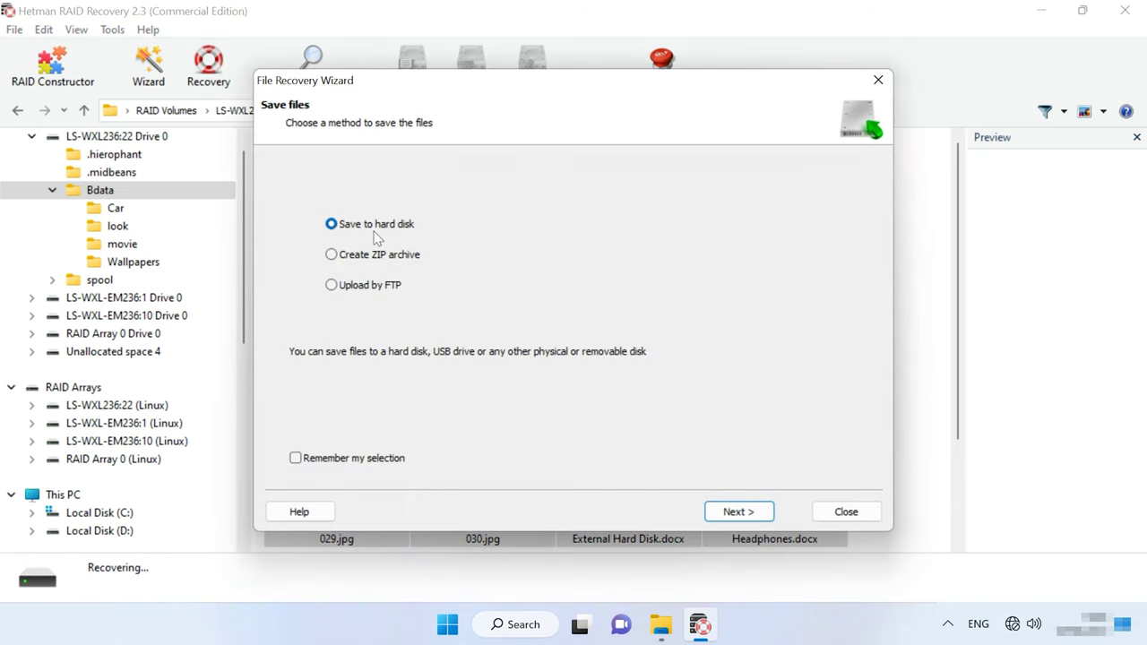
left_click(736, 512)
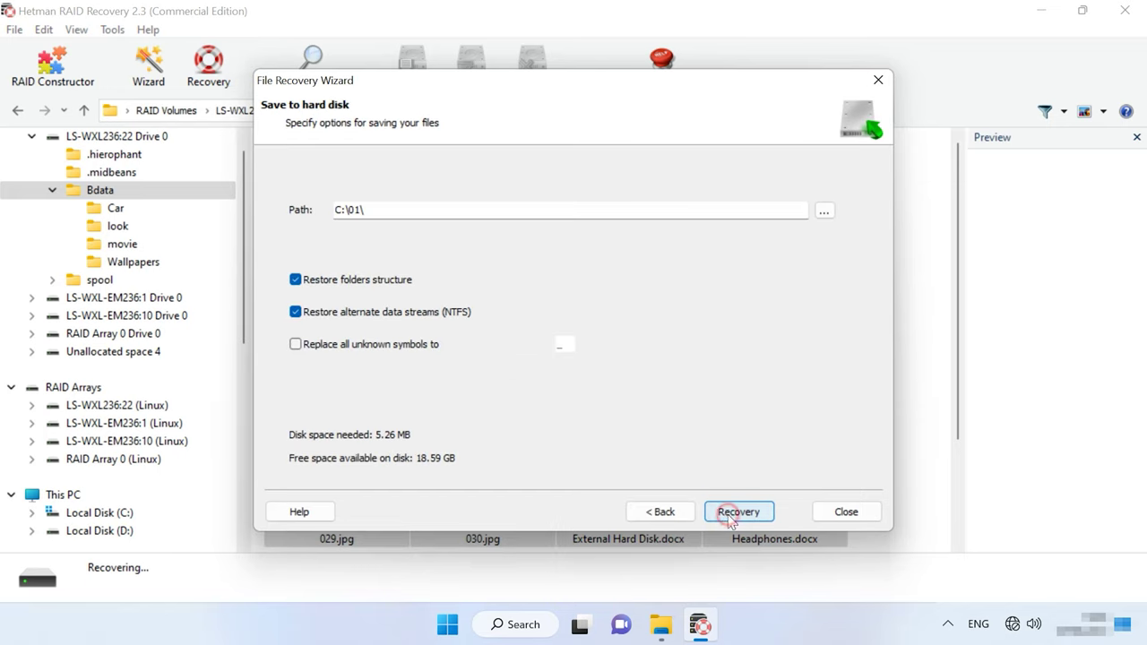
left_click(356, 210)
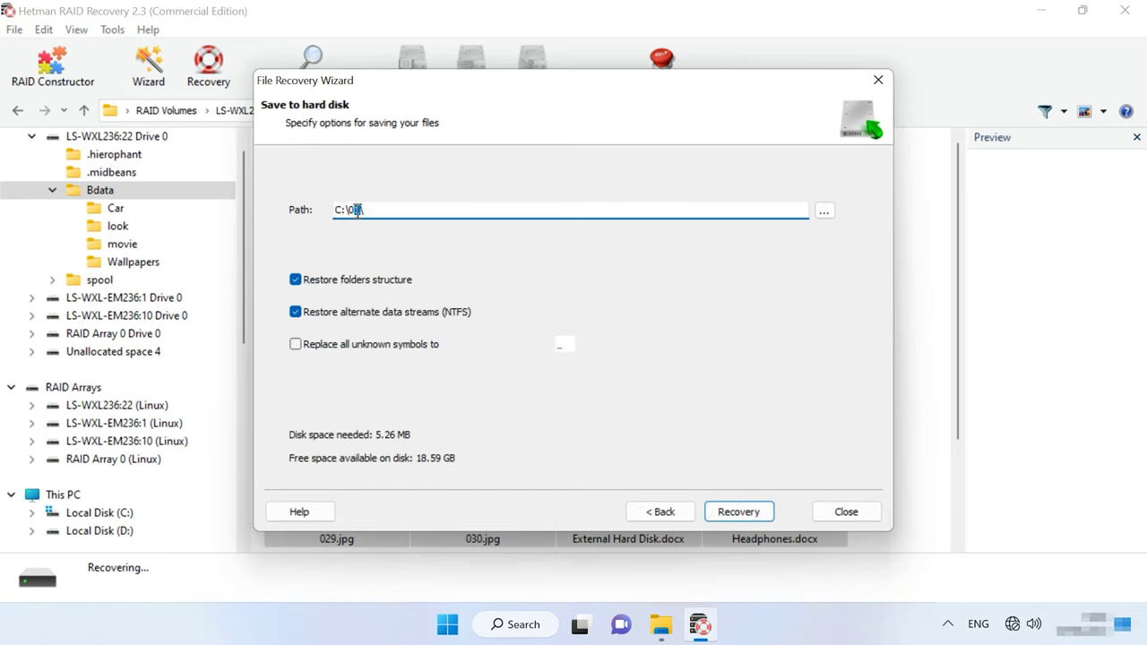
left_click(742, 519)
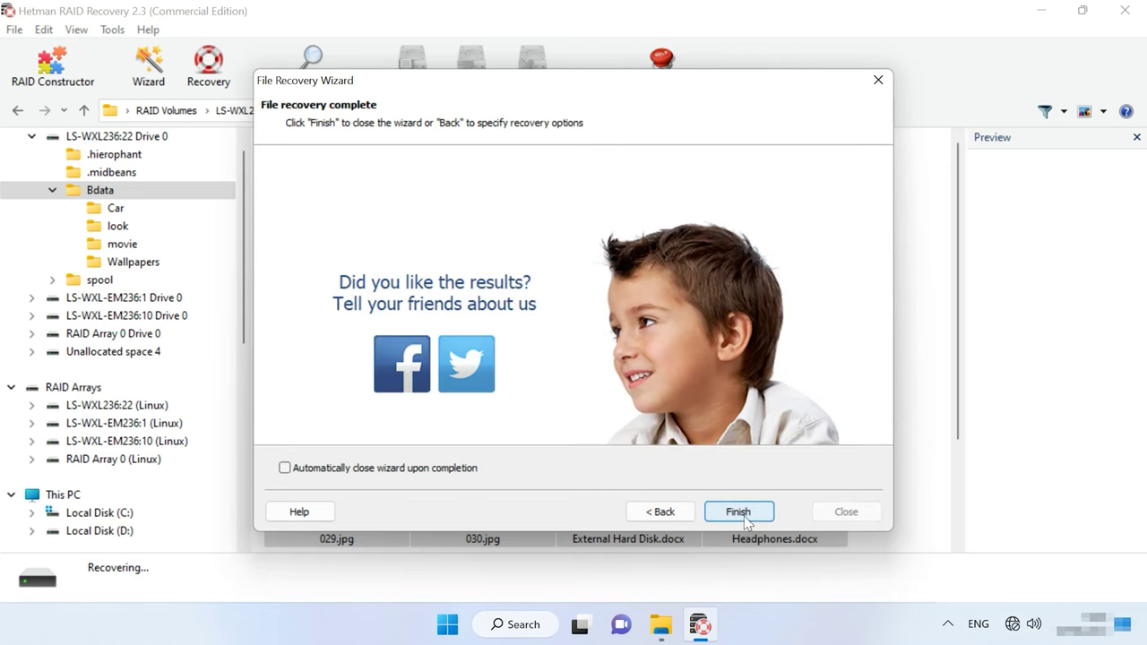
left_click(739, 512)
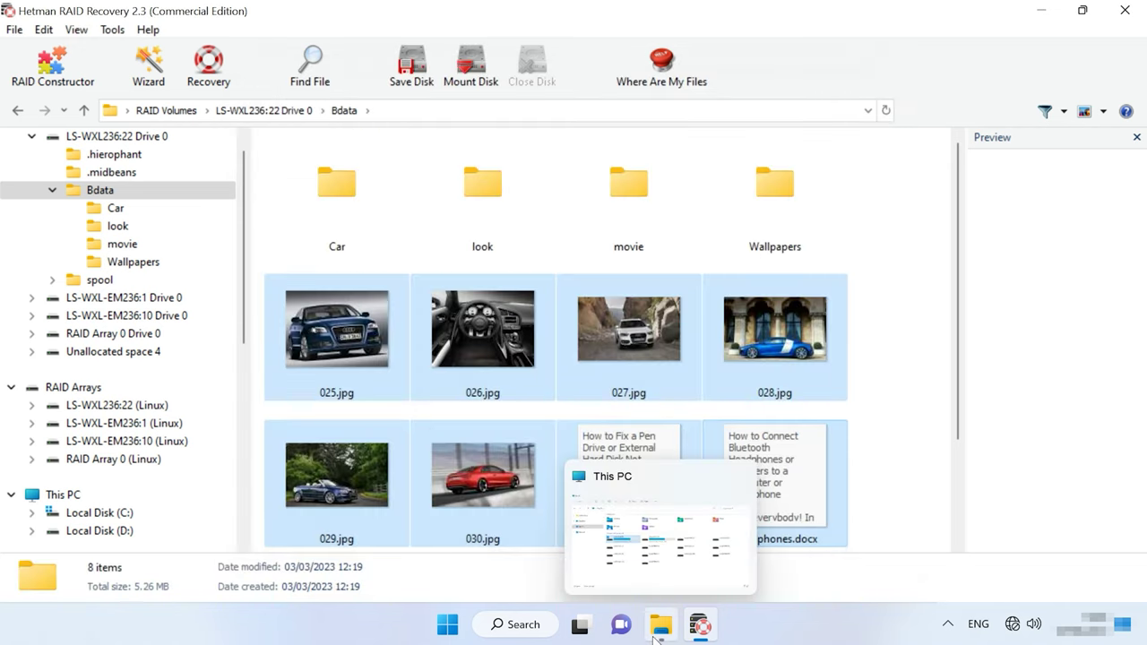
In File Explorer, go to Local Disk (C:) and open the 02 folder
left_click(657, 632)
double_click(337, 307)
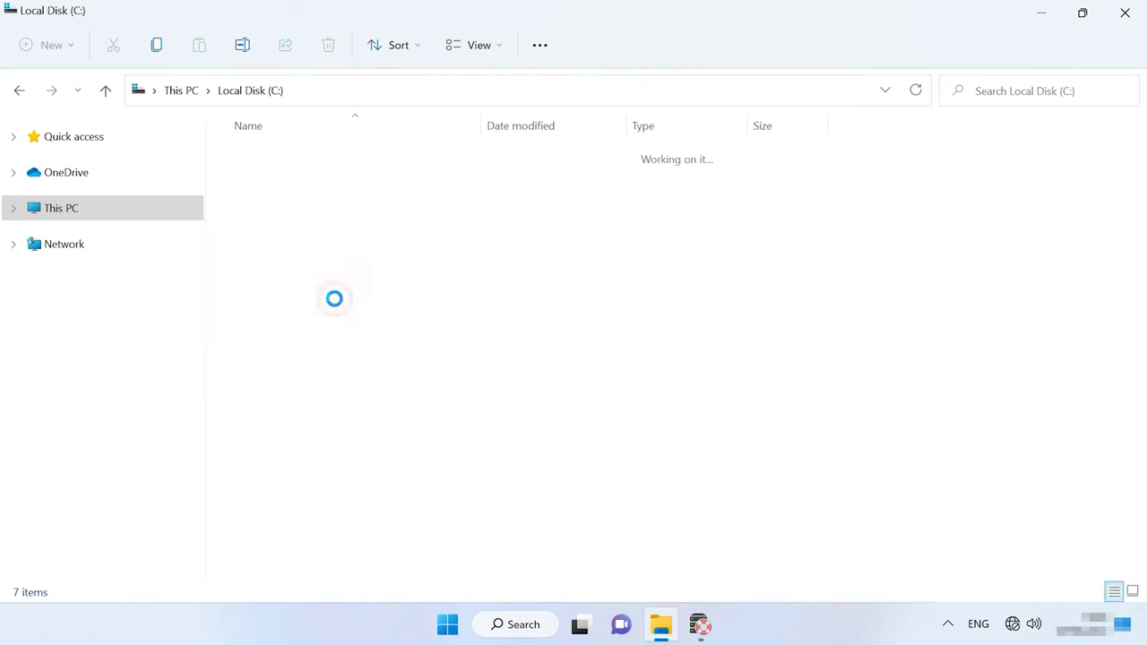
double_click(271, 218)
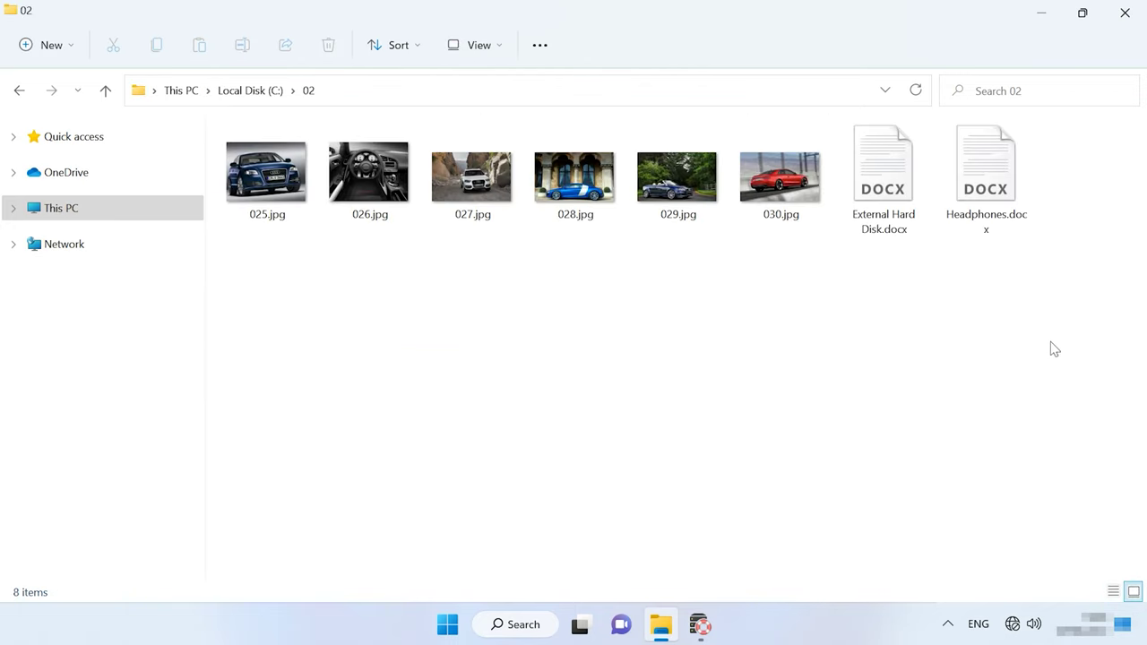